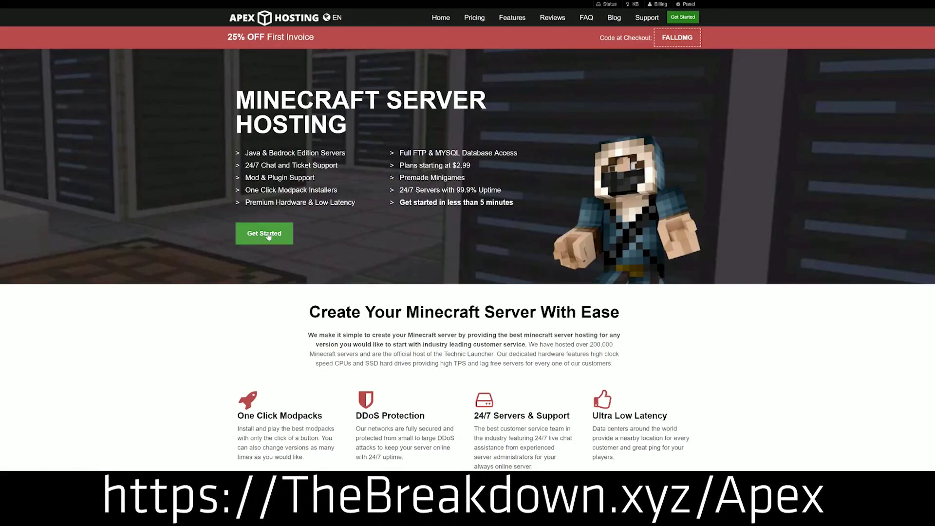
- Highlight the One Click Modpacks, Automated Backups and Instant Setup feature descriptions on the homepage
scroll(334, 160, down, 4)
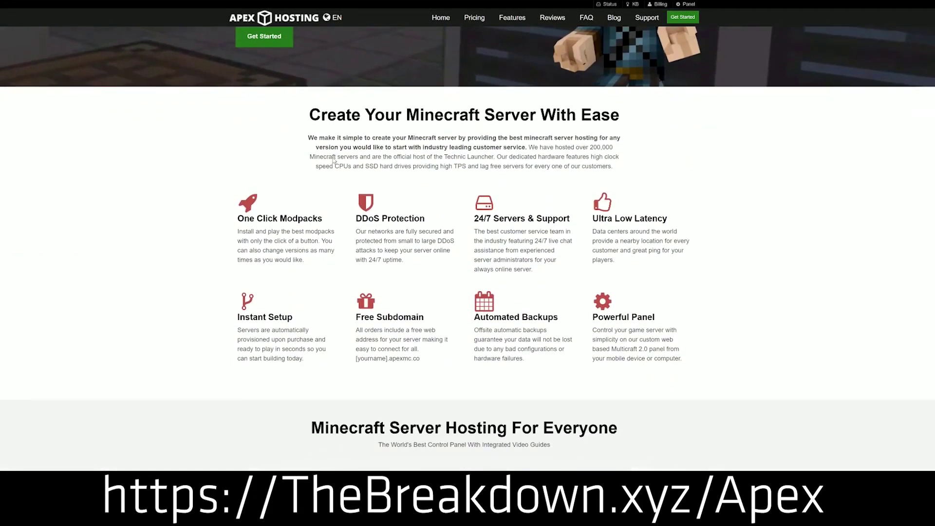
drag(237, 219, 572, 222)
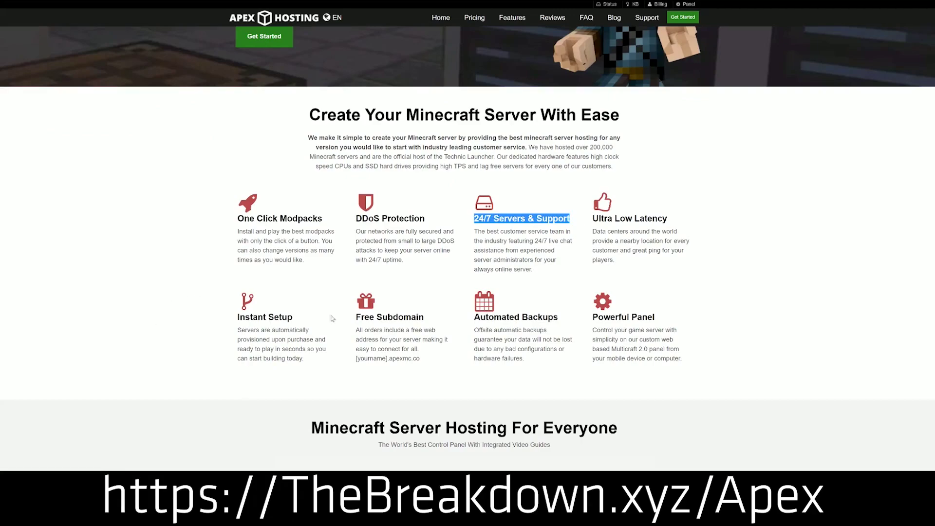
drag(474, 317, 586, 318)
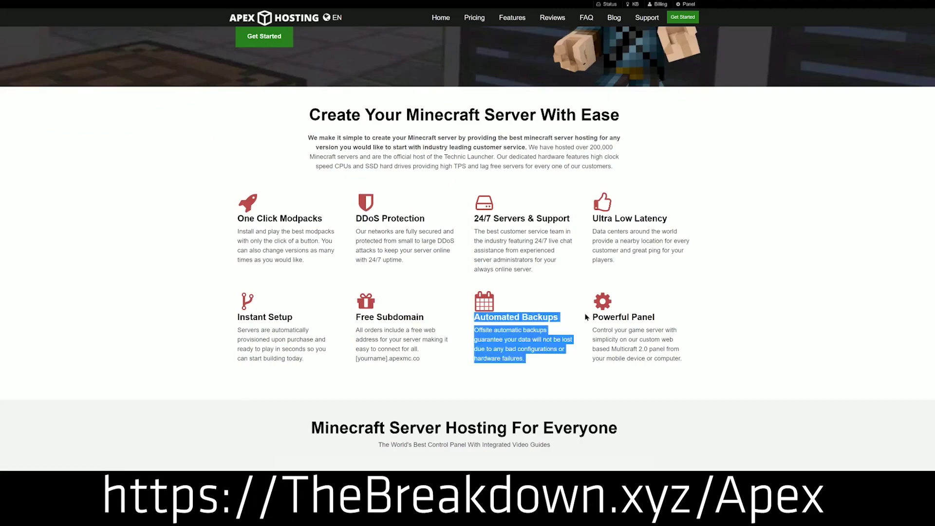
click(323, 323)
drag(304, 359, 239, 317)
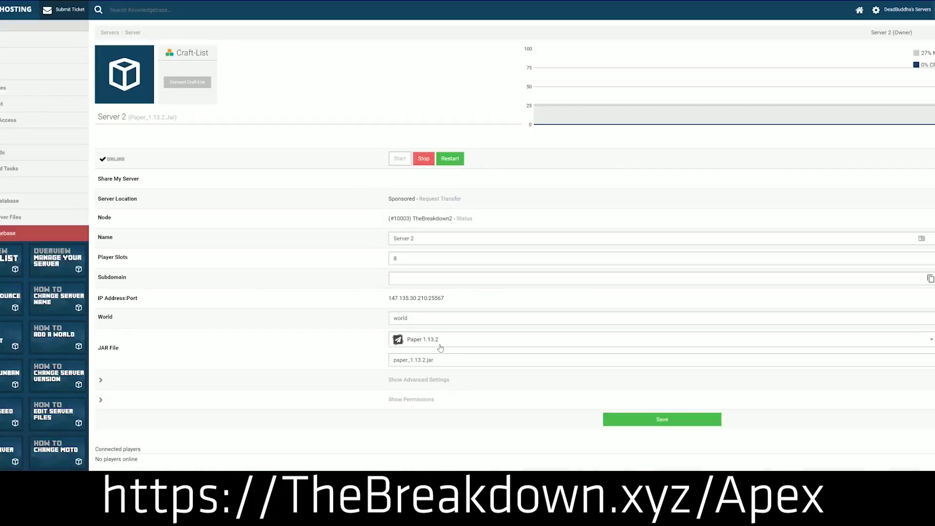
- Change Server 2's JAR file to Minecraft 1.15 and keep the existing world
click(440, 345)
scroll(436, 419, down, 3)
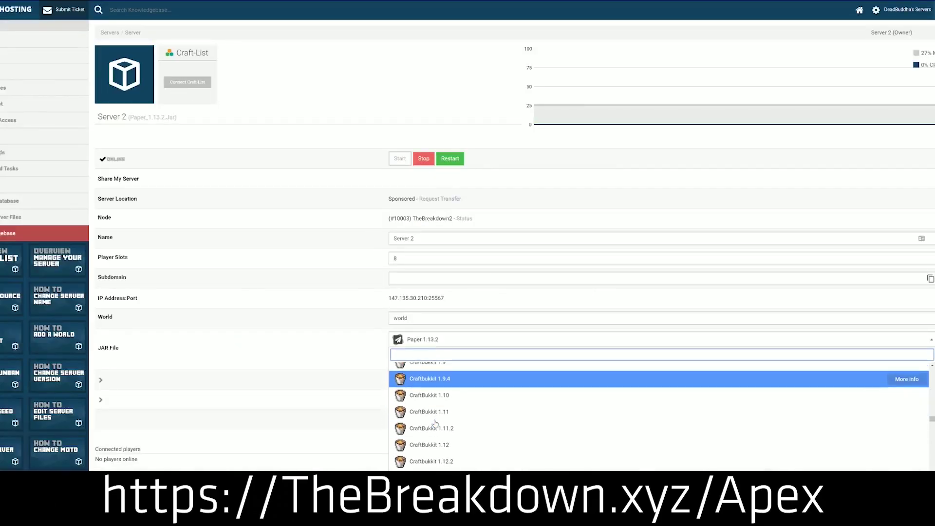
scroll(434, 424, up, 4)
scroll(435, 424, up, 5)
scroll(437, 419, down, 2)
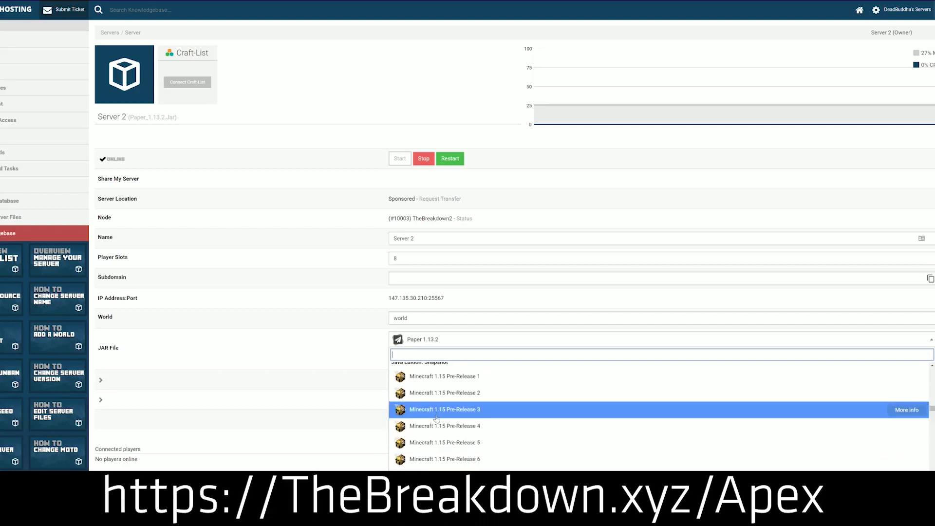
scroll(437, 419, up, 1)
scroll(436, 420, down, 1)
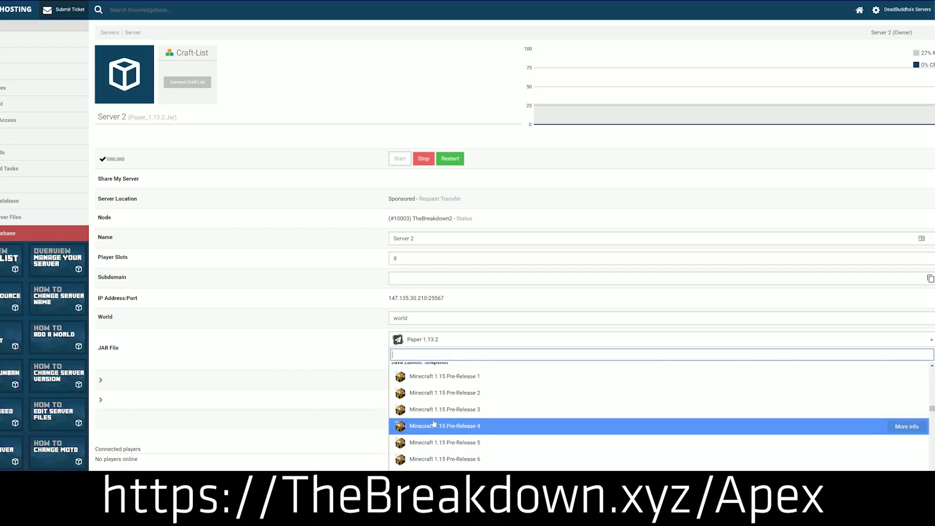
scroll(434, 423, up, 4)
scroll(435, 422, down, 2)
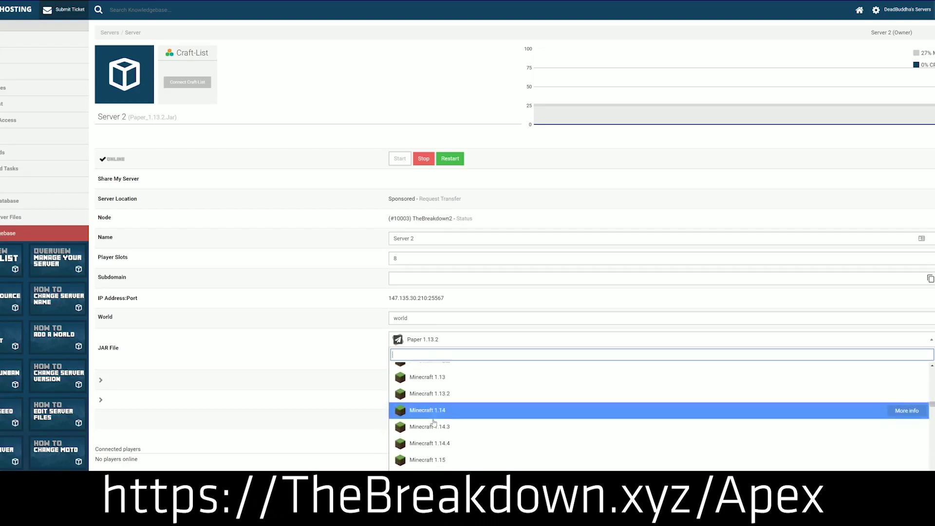
scroll(441, 425, up, 1)
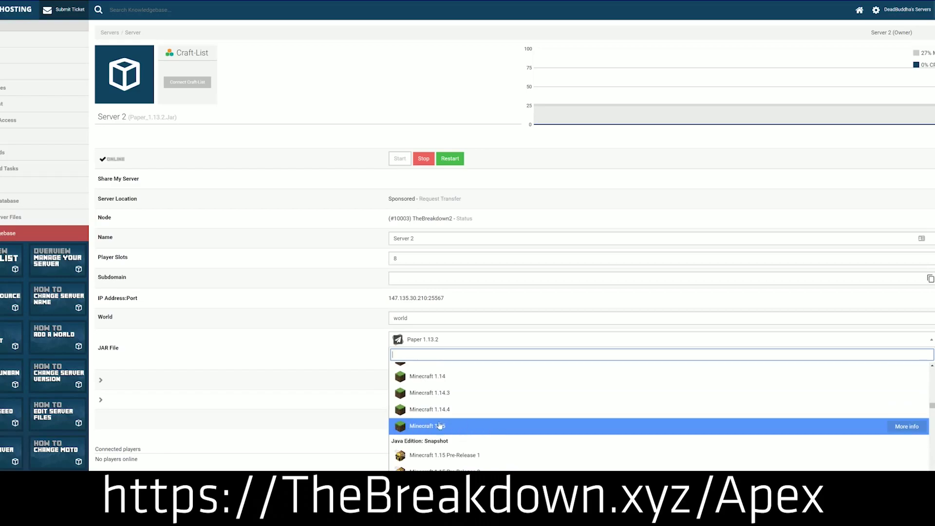
click(479, 430)
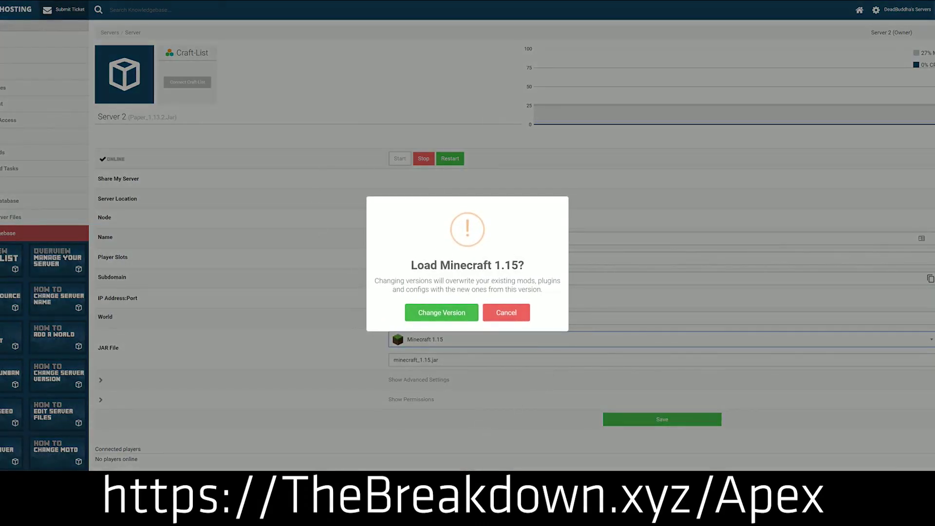
click(434, 312)
click(524, 322)
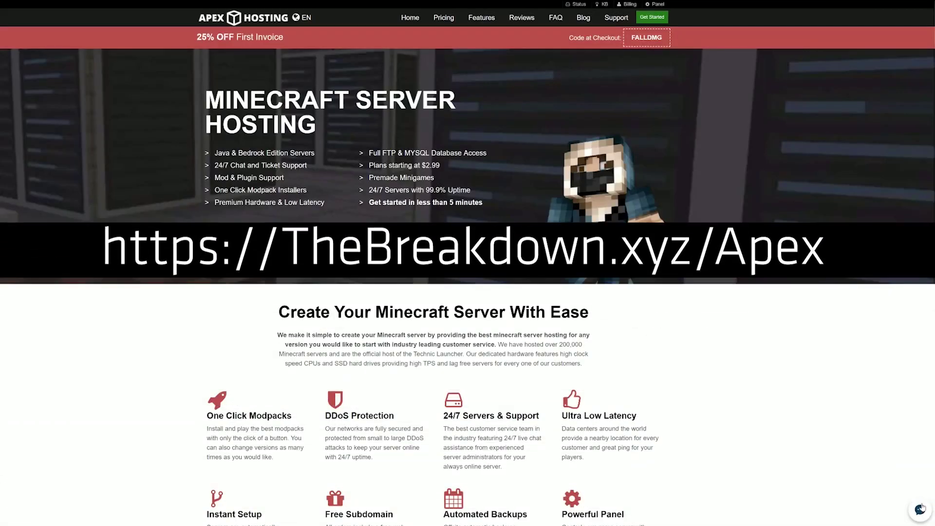
- Start a live support chat and send a pasted test message to the agent
click(920, 509)
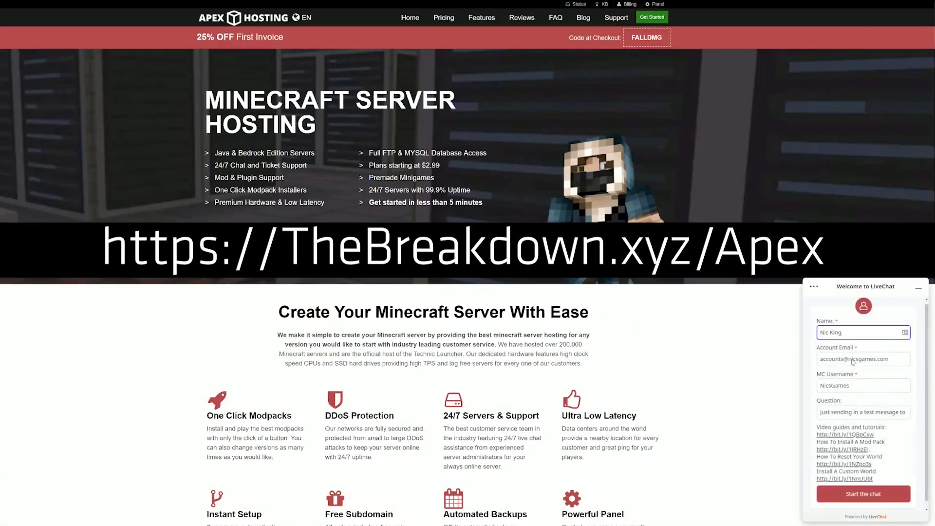
click(857, 492)
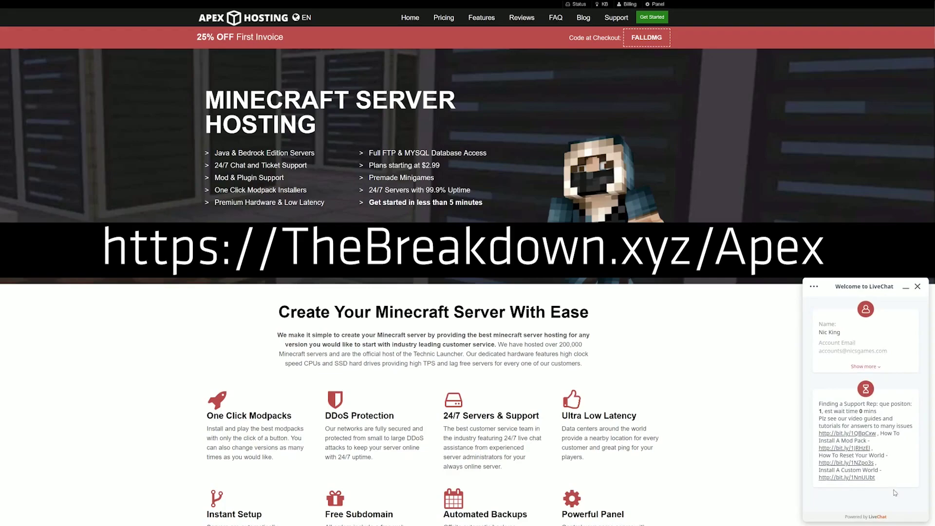
drag(877, 408, 818, 407)
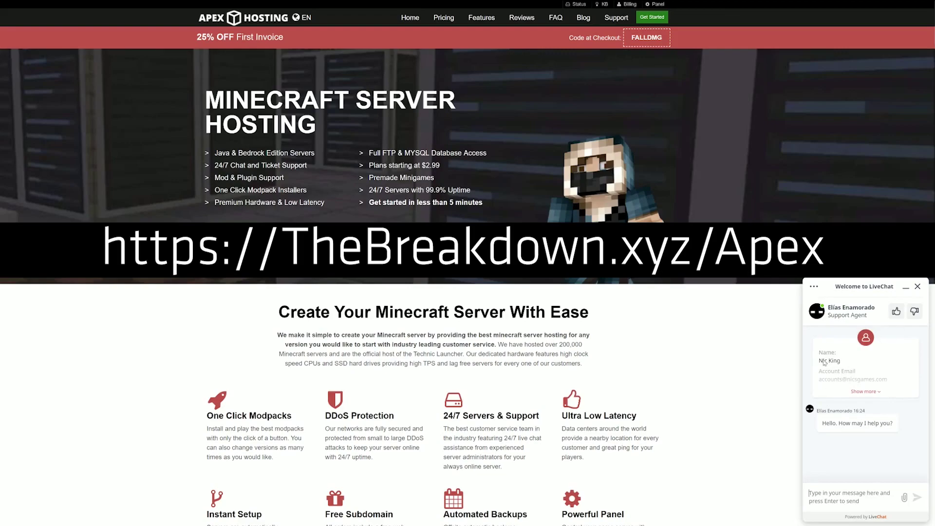
text(Hey! Just sending in a quick message to show how fast your support is in a video.)
key(Return)
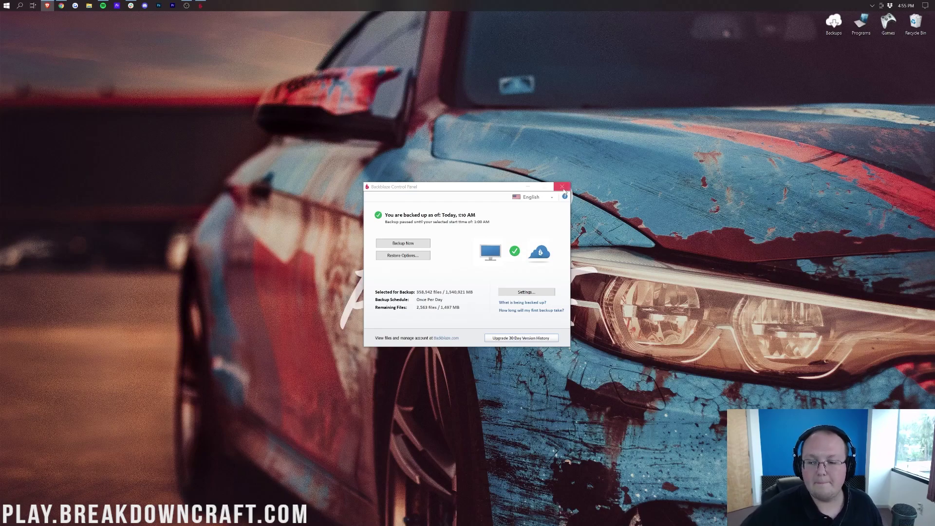
- Close the Backblaze Control Panel window
click(562, 186)
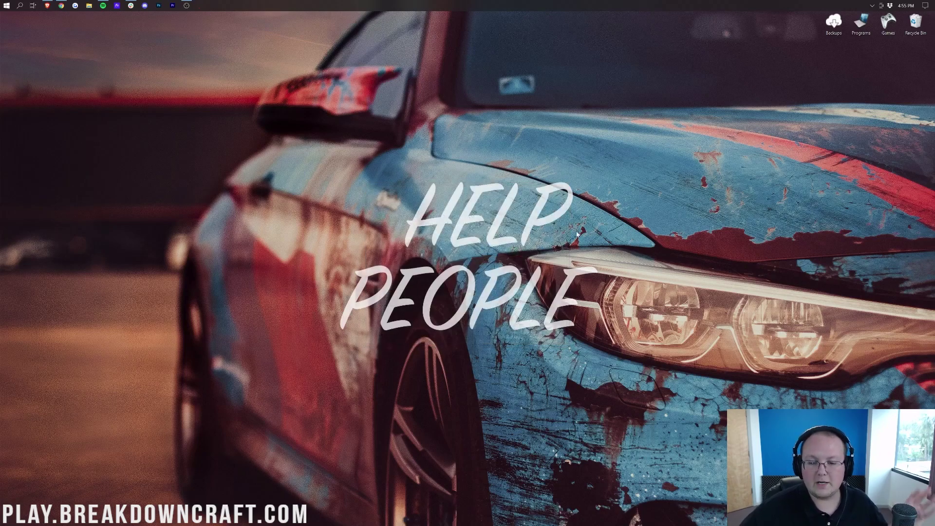
- Launch Run from the Start search and enter %appdata% to open the Roaming folder
click(2, 2)
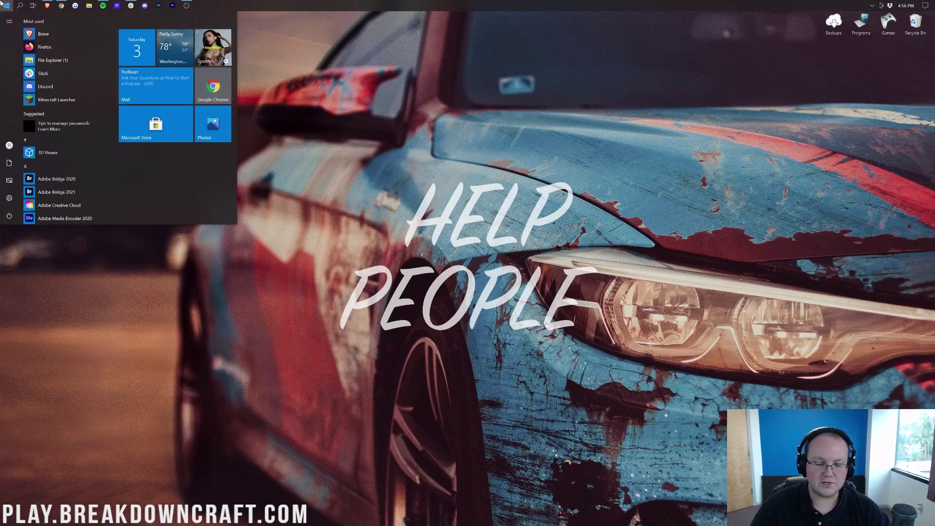
text(run)
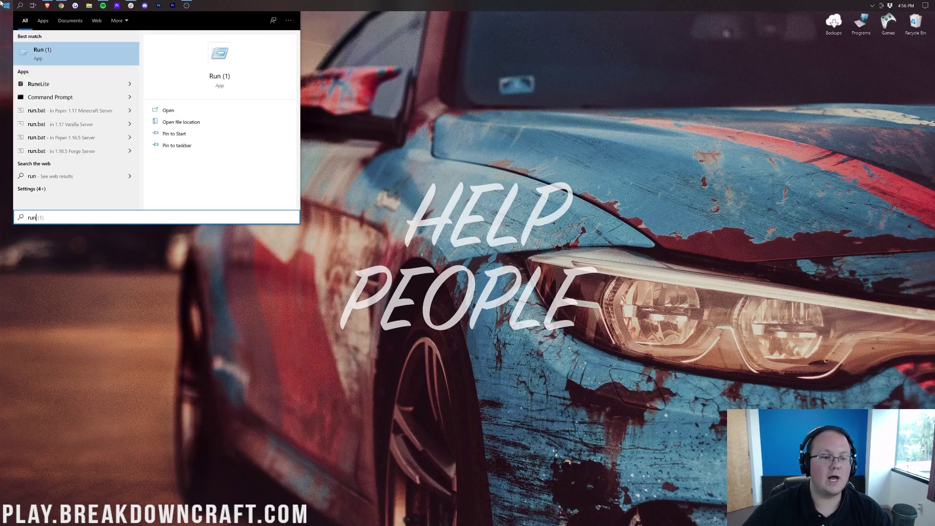
click(40, 61)
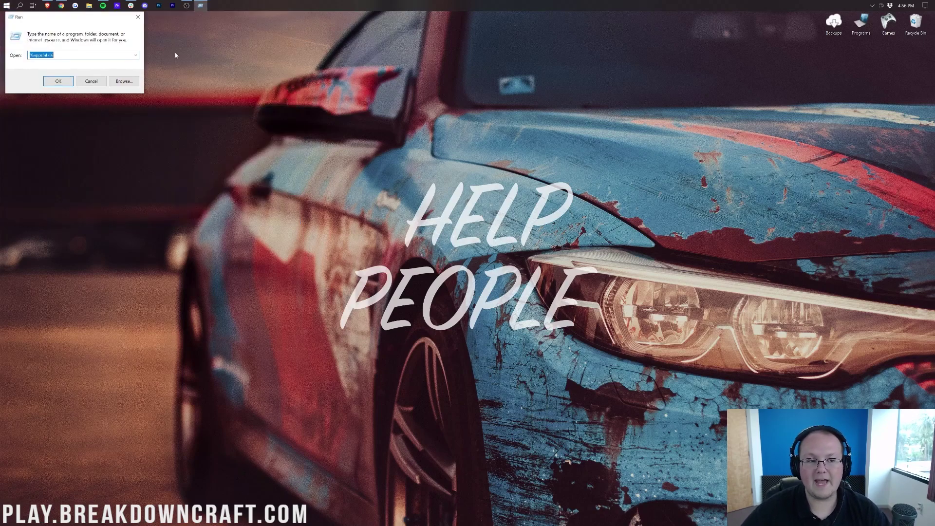
drag(68, 17, 78, 31)
key(End)
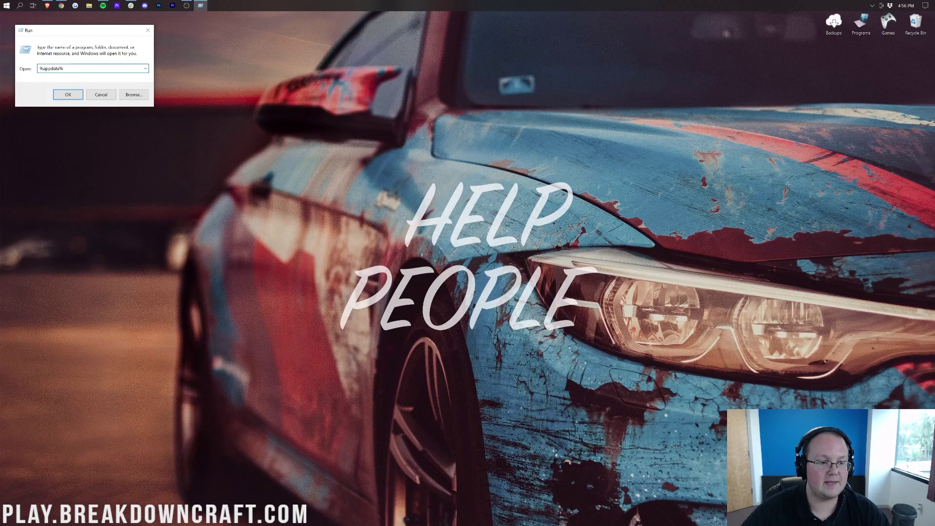
key(ctrl+a)
text(%appda)
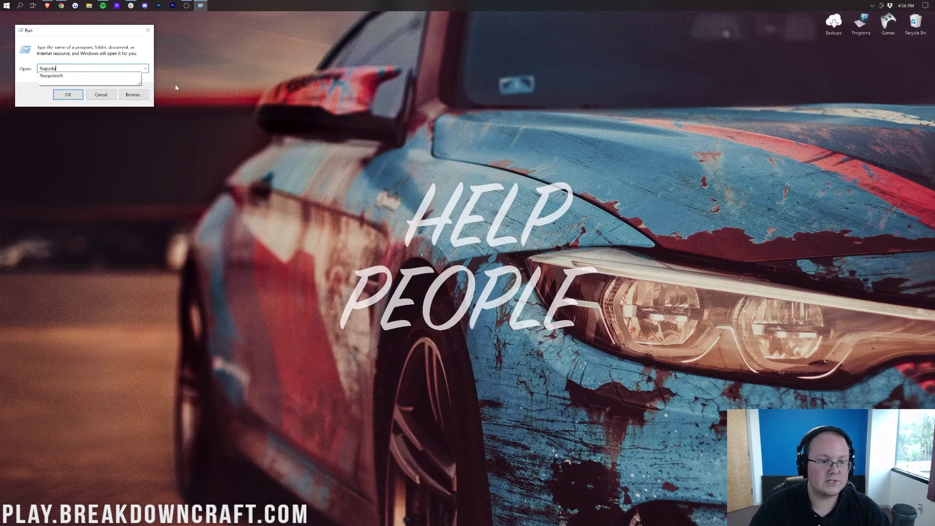
text(ta%)
key(Return)
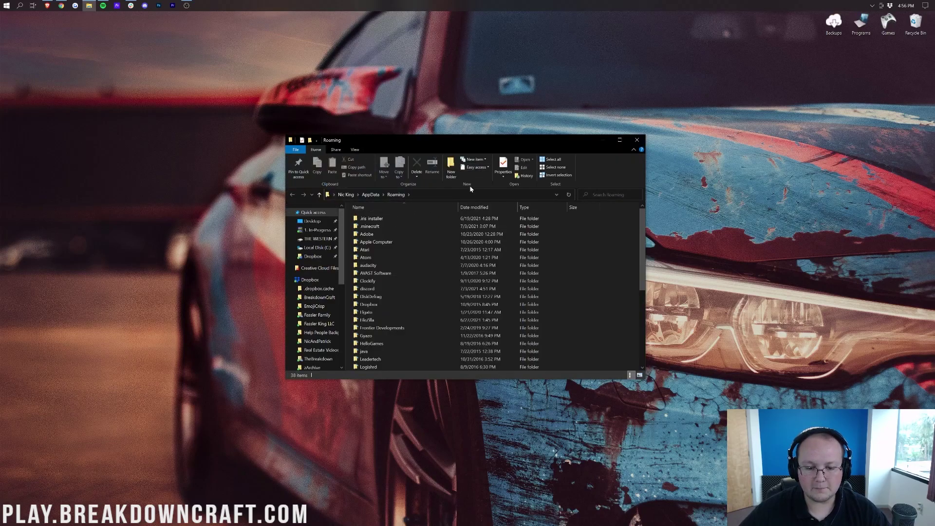
- Copy the .minecraft folder and paste a duplicate of it into Roaming
click(371, 227)
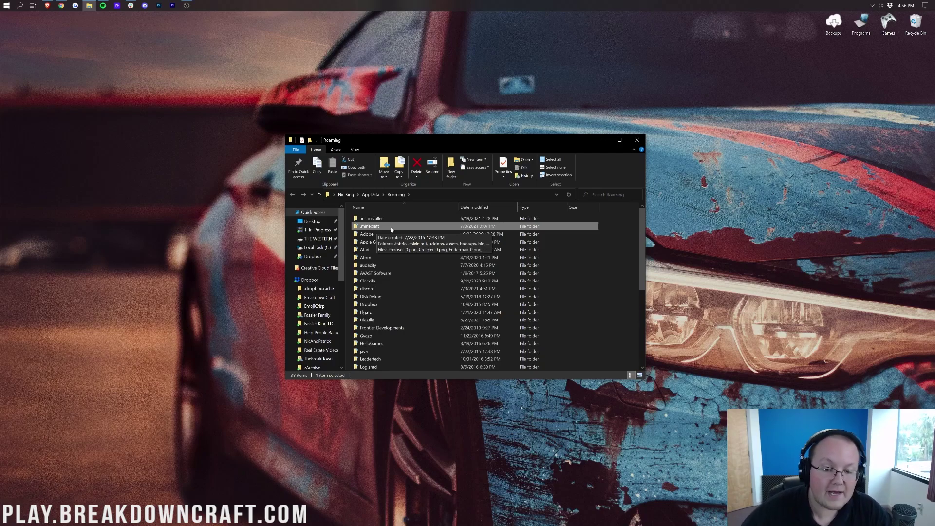
click(370, 226)
key(Escape)
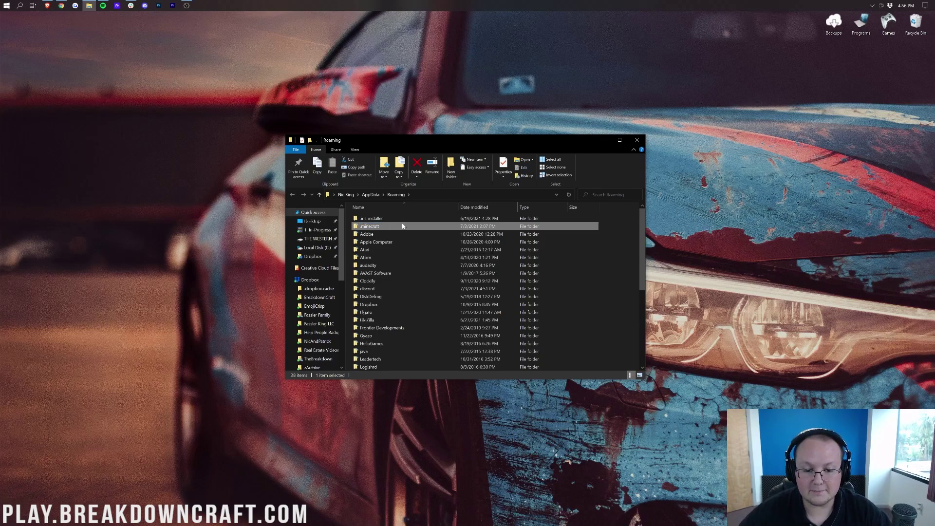
key(ctrl+c)
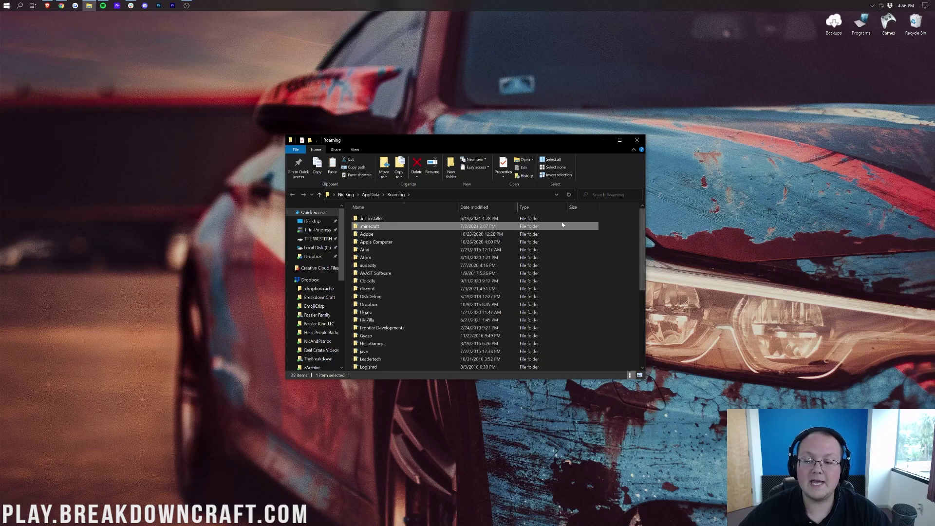
click(606, 225)
key(ctrl+v)
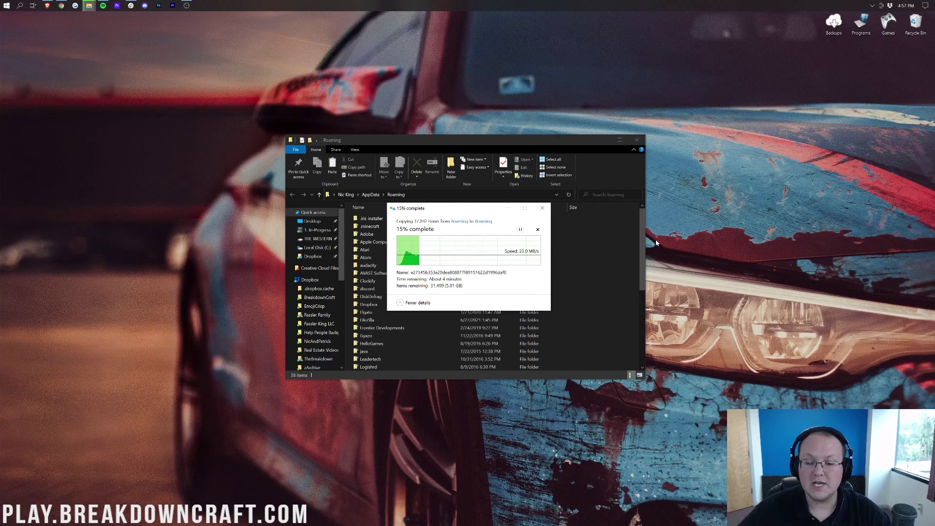
- Cancel the running folder copy and select the original .minecraft folder
click(537, 229)
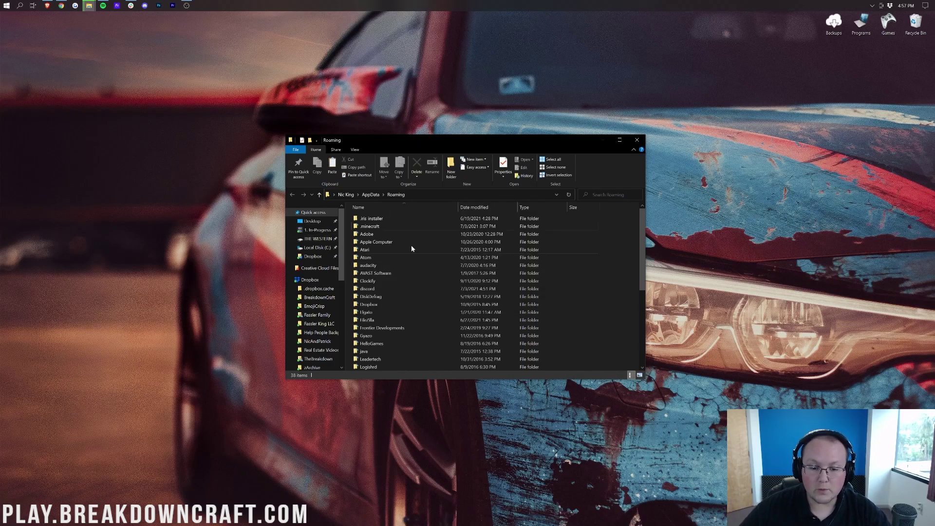
click(419, 226)
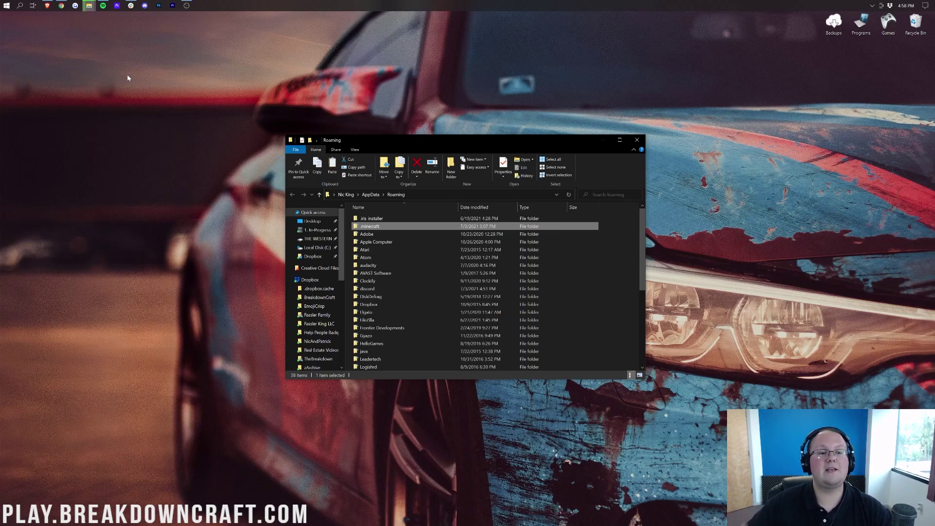
- Paste a duplicate of .minecraft and rename the original to '.minecraft 07 01 2021'
key(ctrl+v)
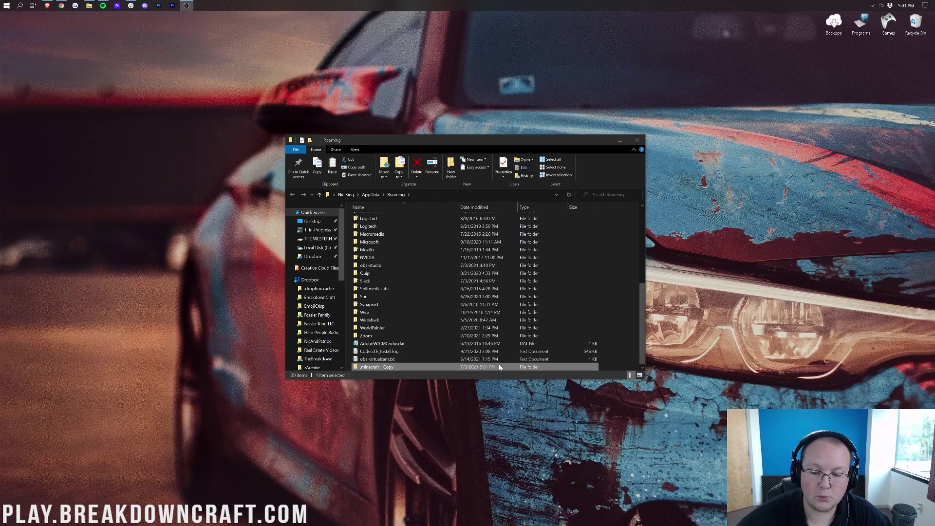
double_click(395, 209)
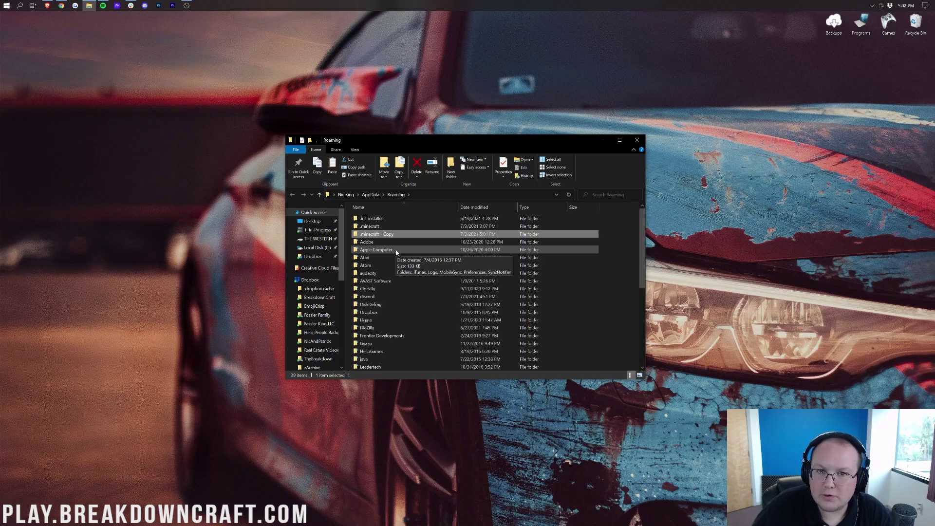
right_click(383, 227)
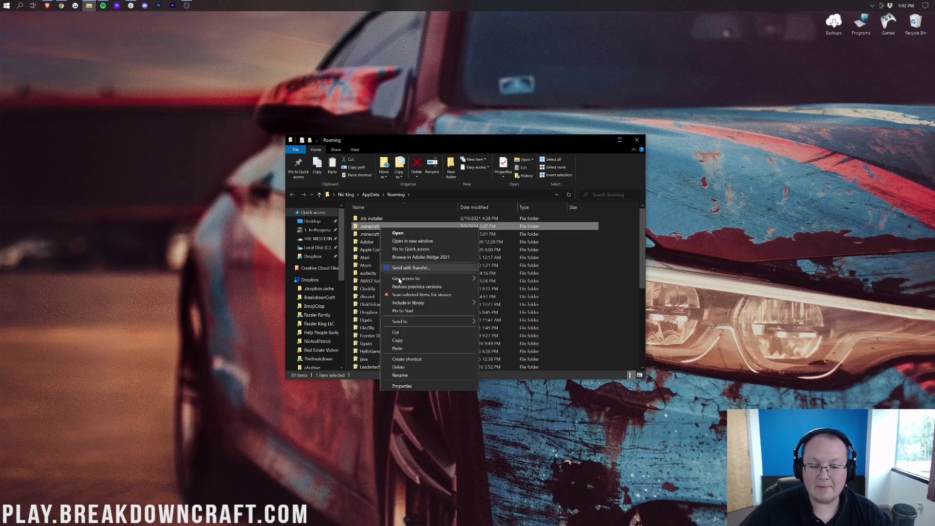
click(423, 375)
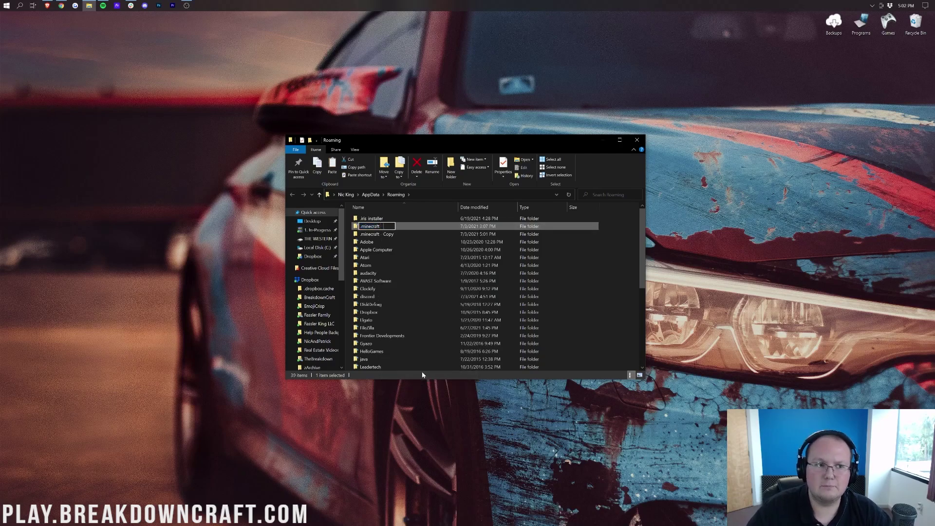
text(BROKEN)
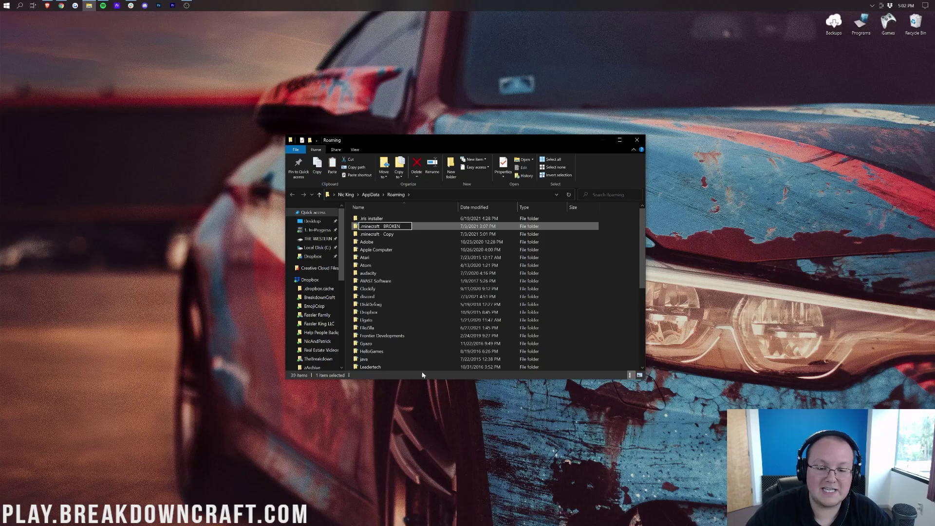
key(BackSpace)
key(BackSpace)
key(BackSpace)
key(BackSpace)
key(BackSpace)
key(BackSpace)
key(BackSpace)
text(0)
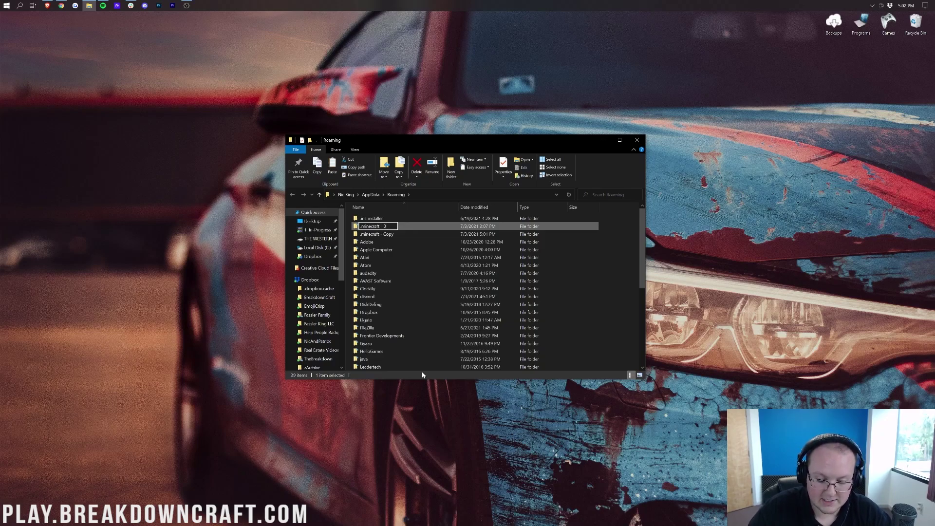
text(7 01 2)
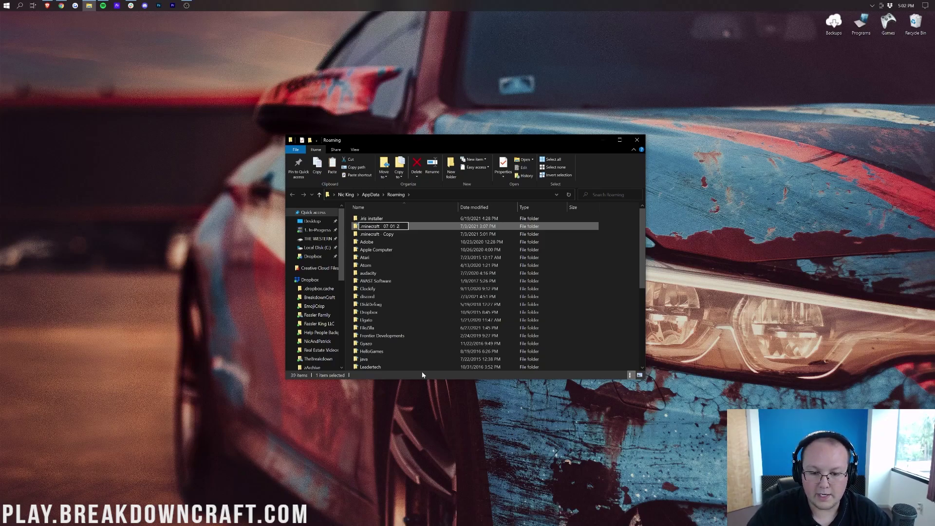
text(021)
click(385, 234)
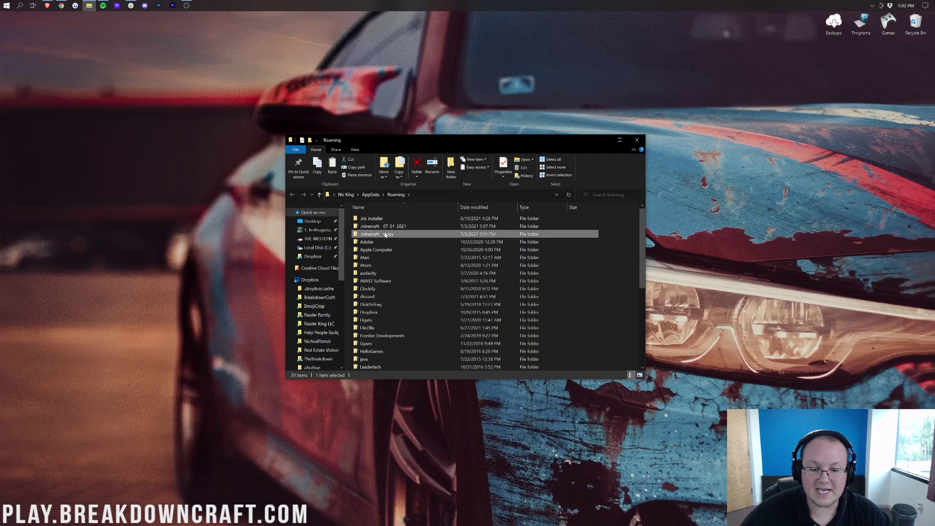
- Rename '.minecraft - Copy' to '.minecraft'
right_click(385, 234)
click(406, 381)
key(End)
key(BackSpace)
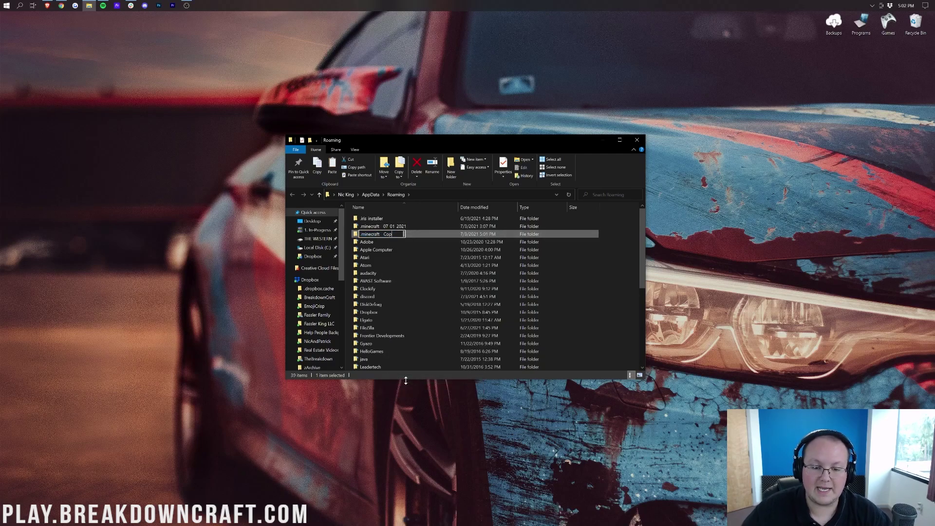
key(BackSpace)
key(BackSpace)
key(BackSpace)
key(BackSpace)
key(BackSpace)
key(BackSpace)
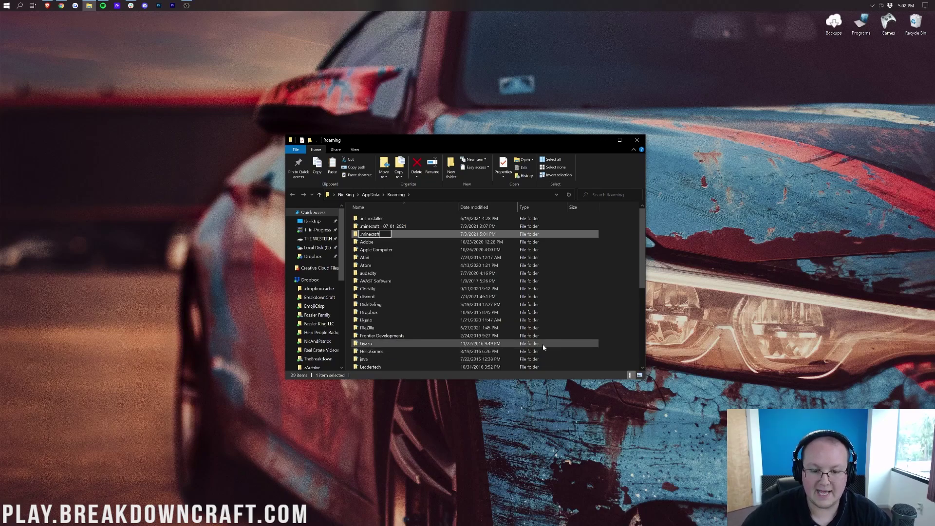
click(374, 243)
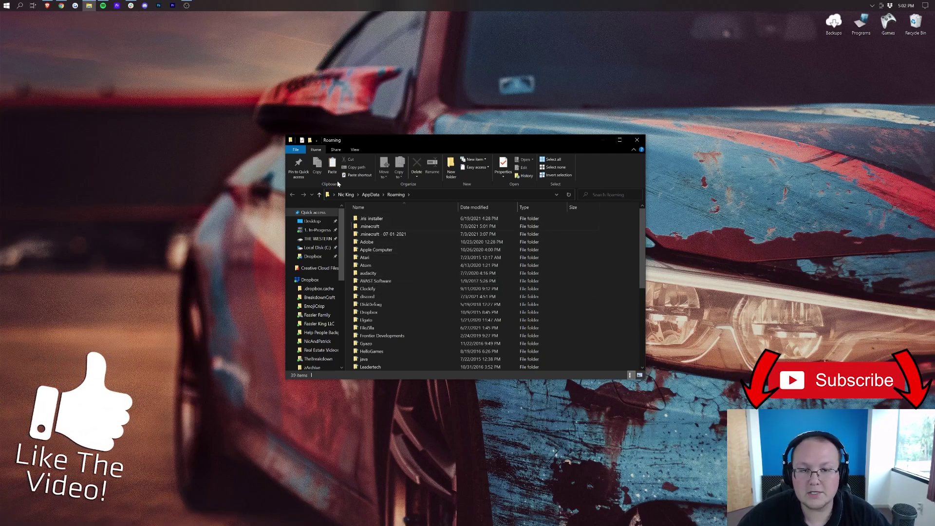
- Minimize Chrome and close the Roaming File Explorer window
click(61, 6)
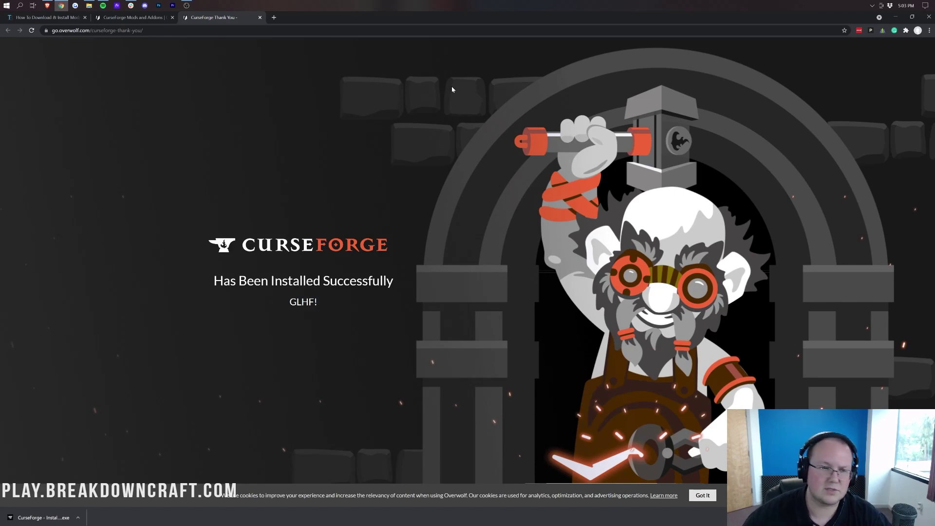
click(894, 18)
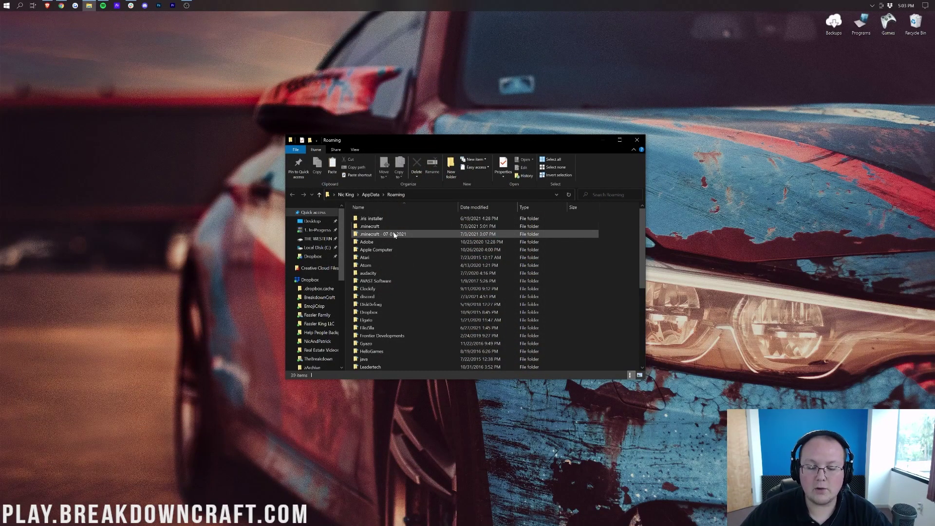
click(636, 140)
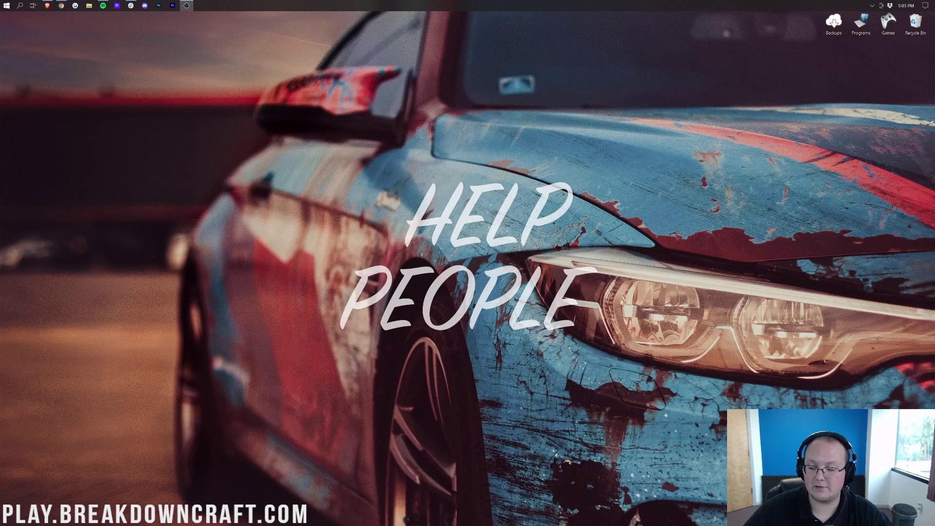
- Paste the Paper 1.17 Minecraft Server folder and its copy onto the desktop, placed side by side
key(ctrl+v)
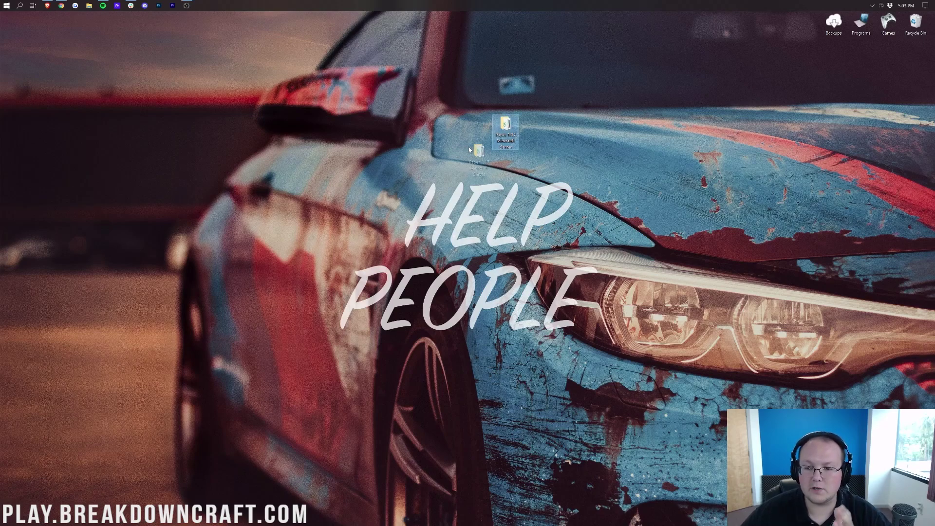
drag(453, 180, 480, 158)
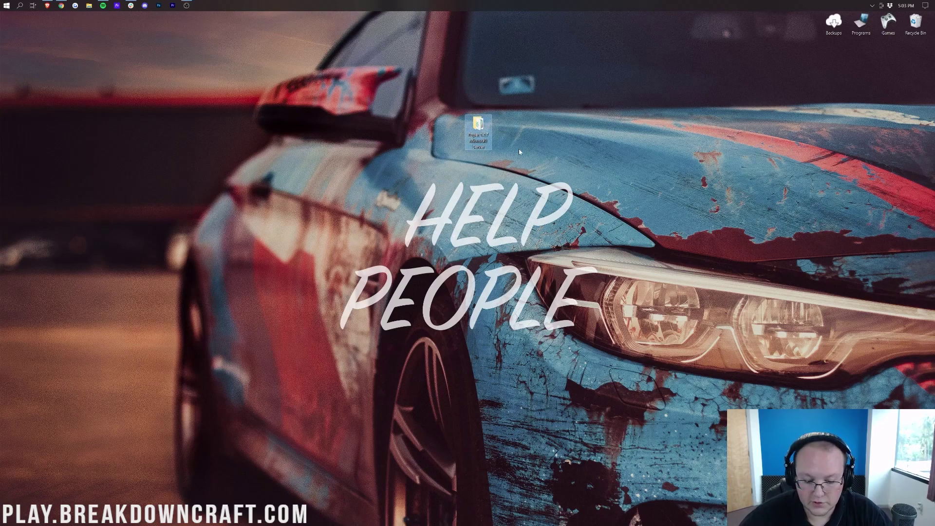
key(ctrl+v)
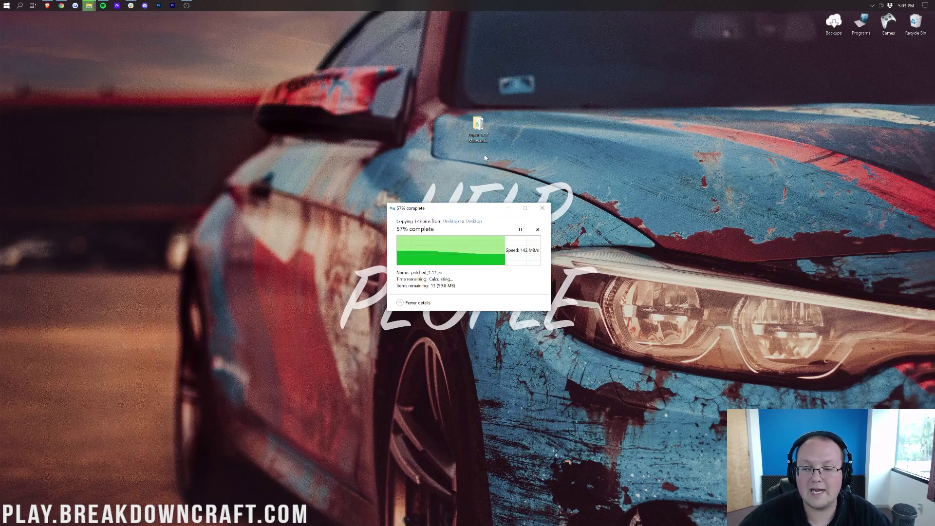
drag(384, 90, 505, 134)
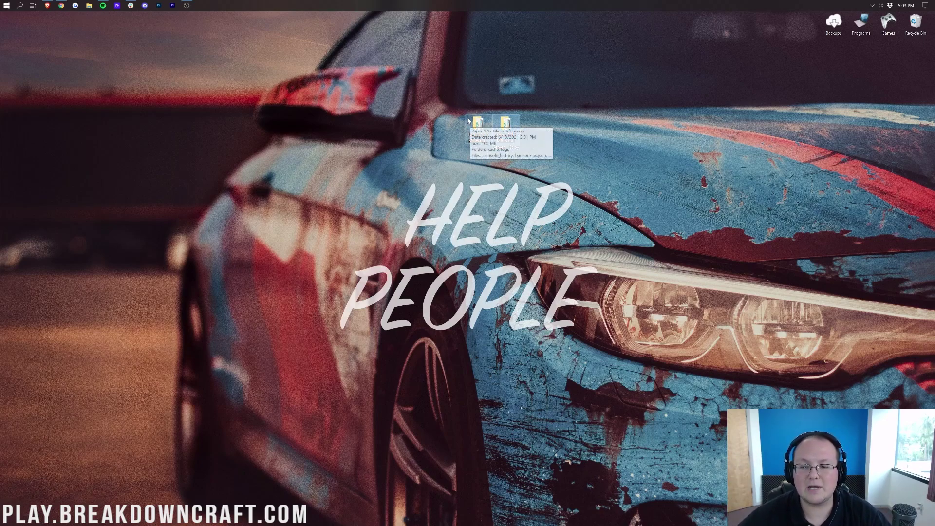
drag(516, 121, 916, 95)
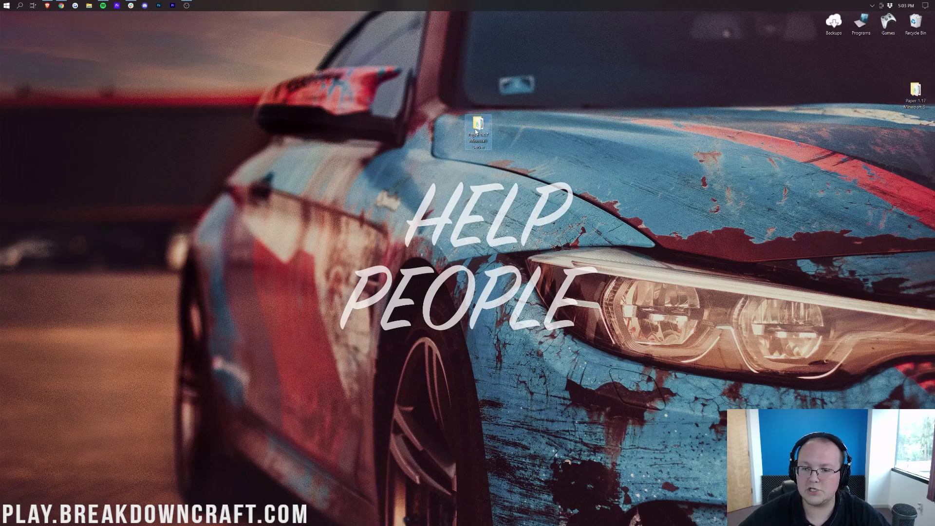
drag(915, 95, 455, 90)
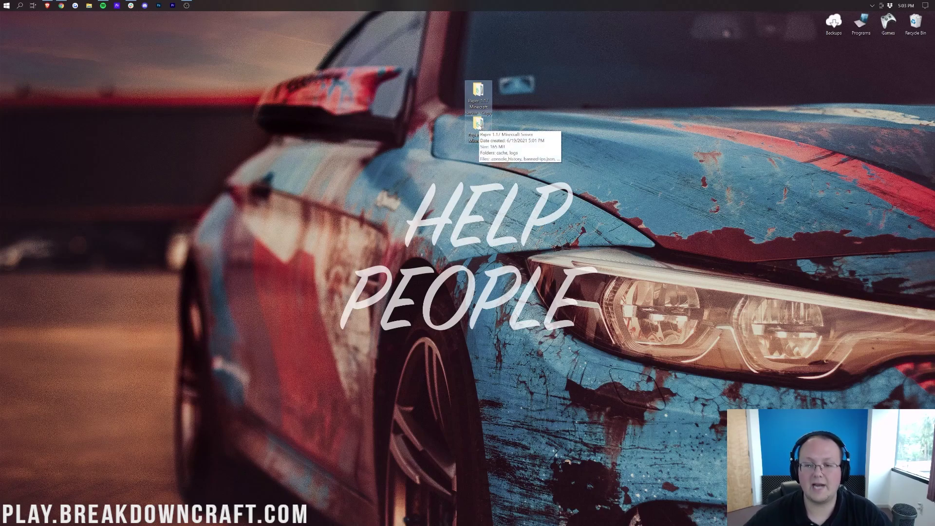
drag(473, 102, 512, 129)
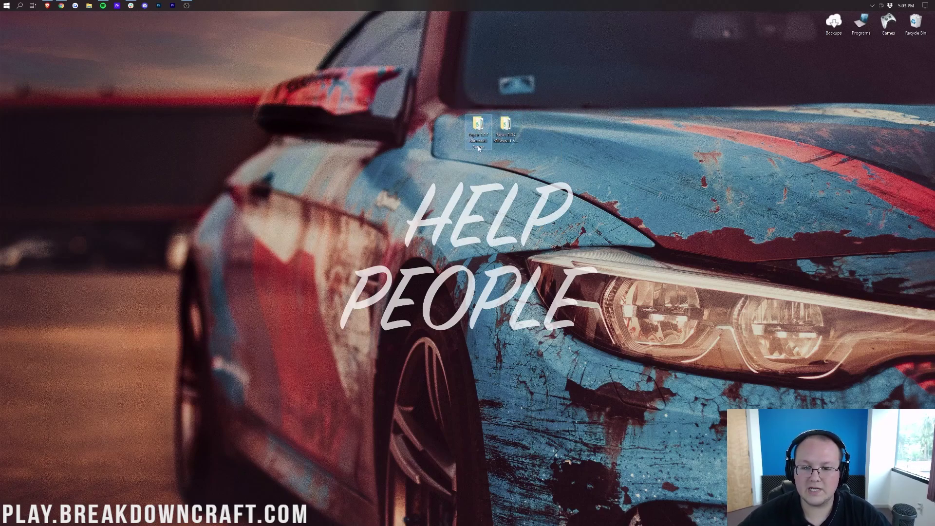
click(535, 145)
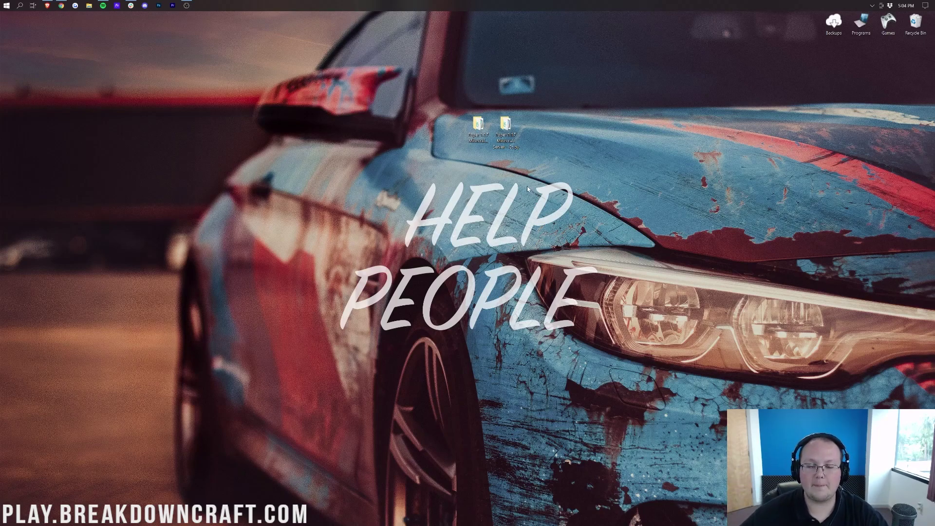
mouse_move(509, 132)
mouse_down()
mouse_move(515, 122)
mouse_move(510, 134)
mouse_up()
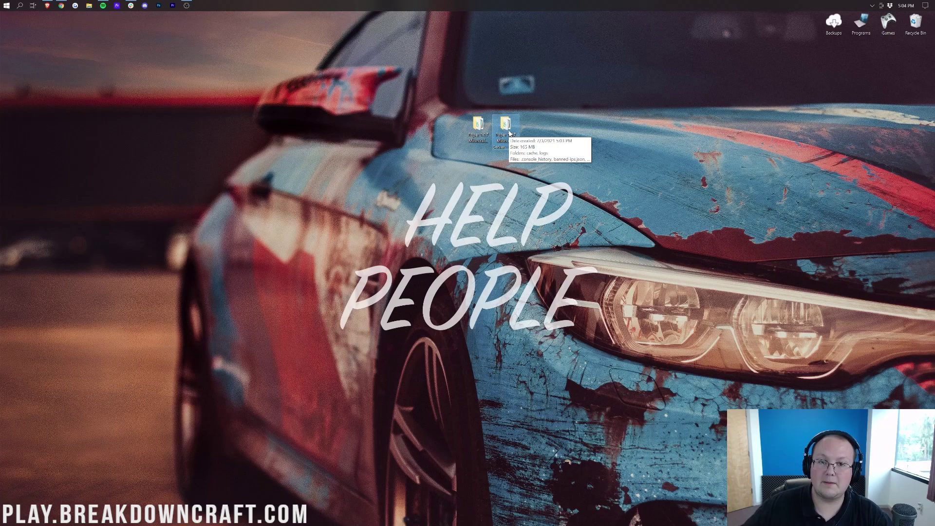
click(531, 157)
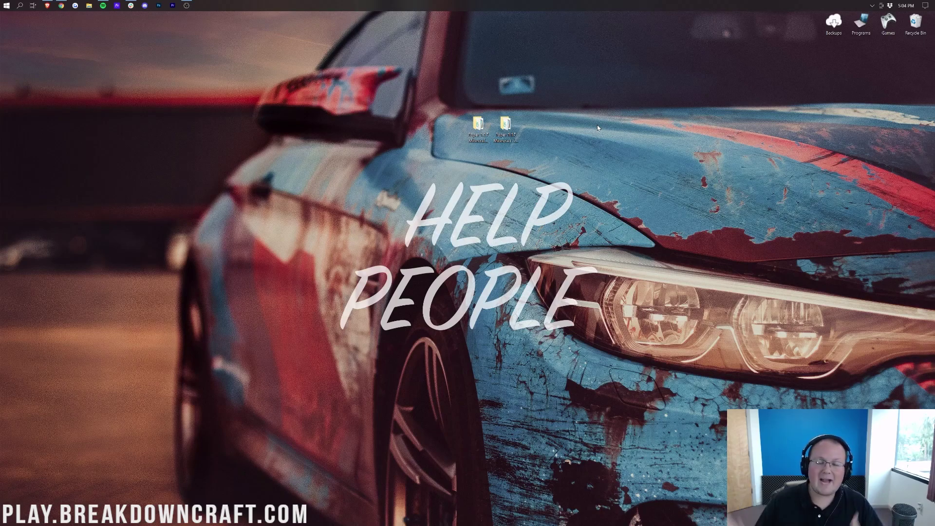
- Open the Backblaze control panel from its hidden notification-area icon
click(873, 5)
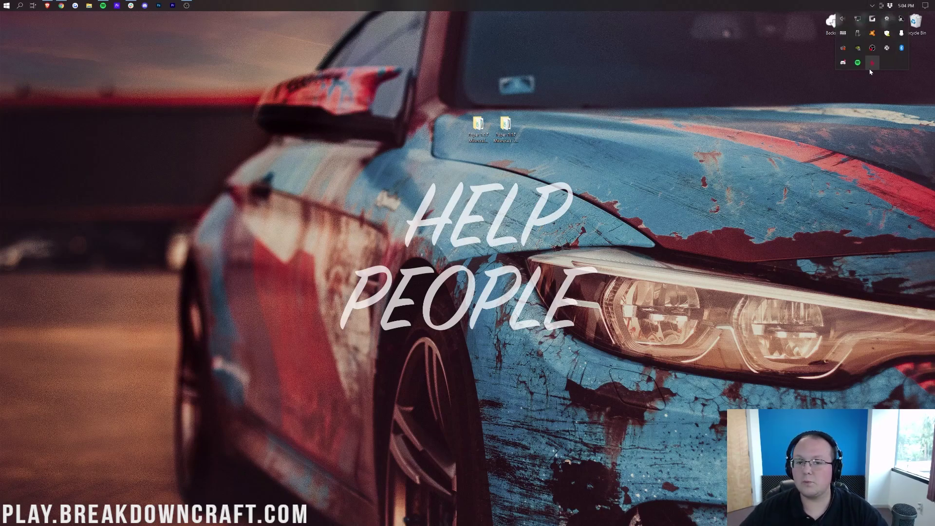
right_click(872, 63)
click(889, 31)
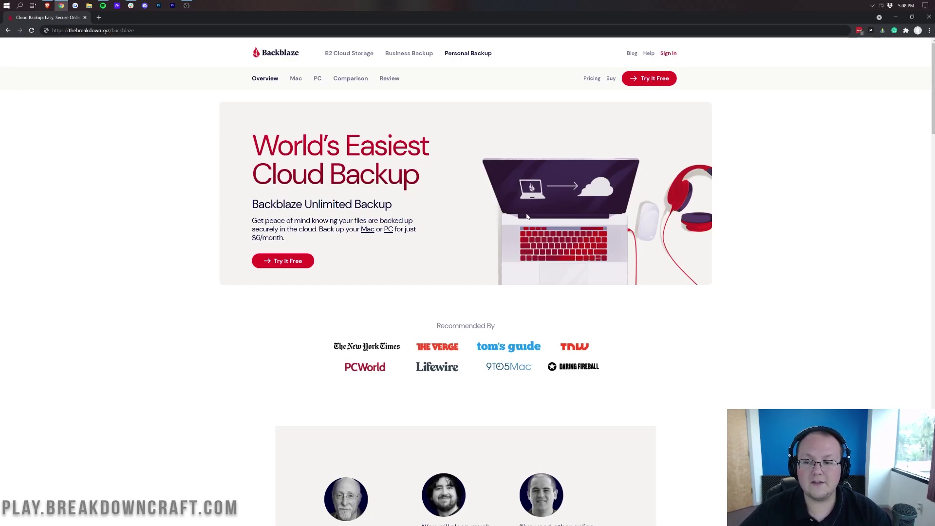
- Sign up for the Backblaze free trial and show the downloaded 7.49 MB installer in its Desktop folder
click(285, 261)
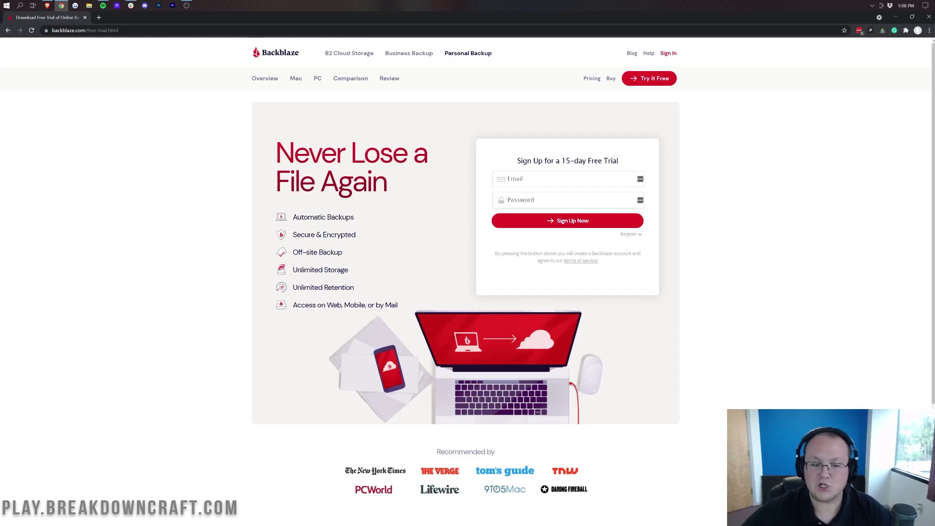
click(584, 179)
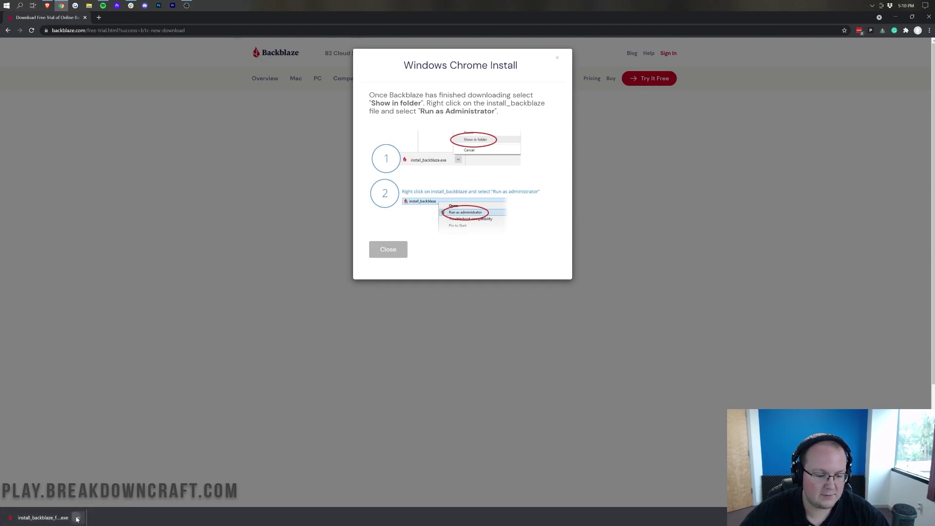
click(76, 519)
click(88, 493)
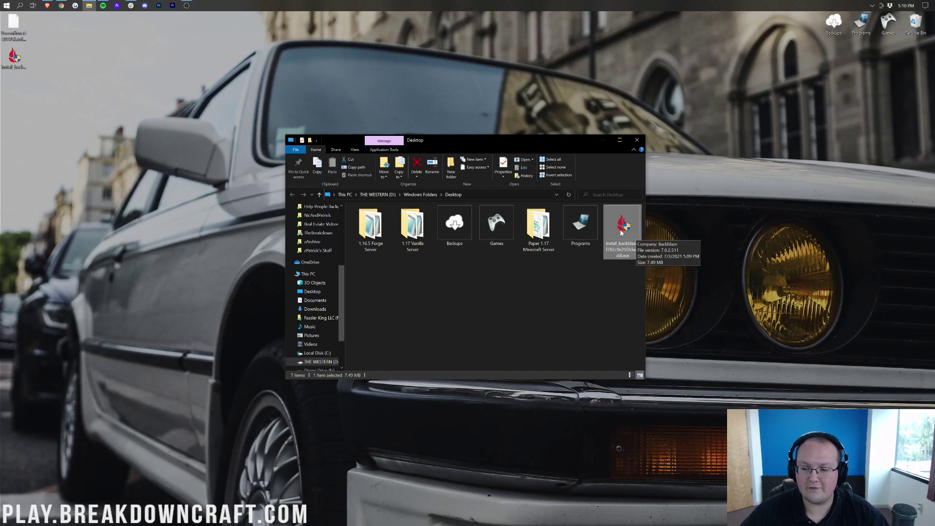
- Run install_backblaze.exe as administrator to bring up the Backblaze Installer welcome window
right_click(620, 226)
click(634, 239)
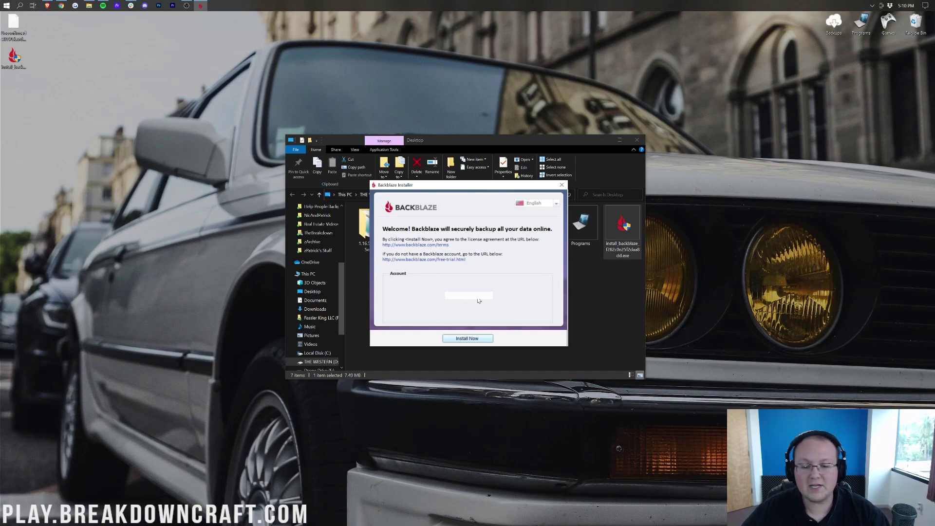
- Install Backblaze, reach its Control Panel showing backups as of 5:10 PM, and choose Buy
click(486, 339)
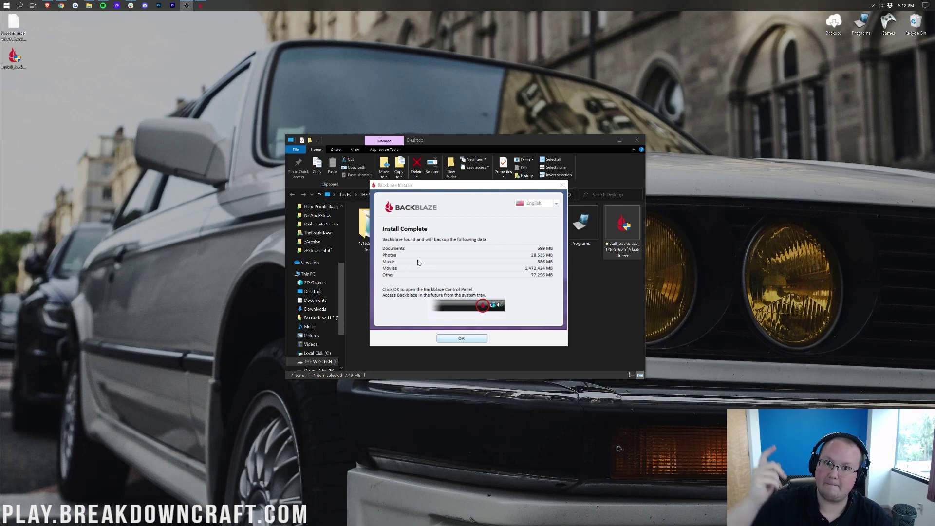
click(458, 339)
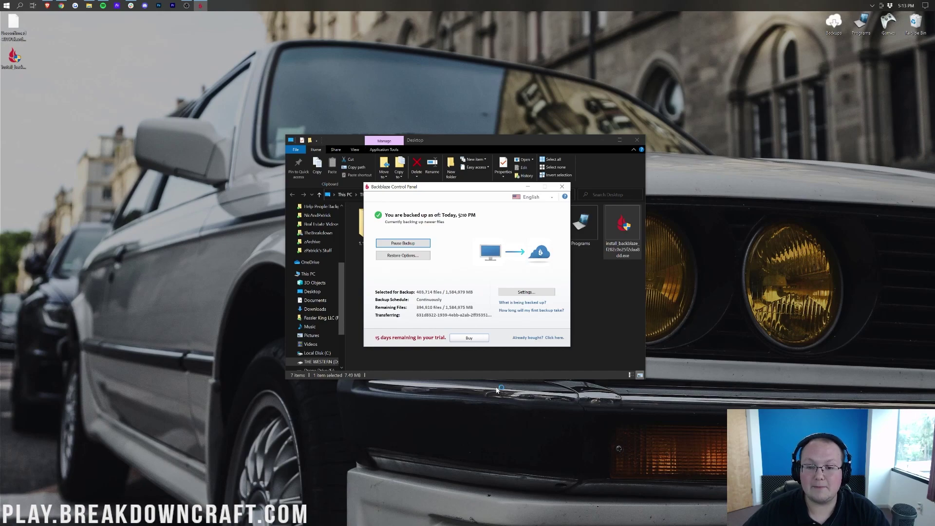
click(476, 340)
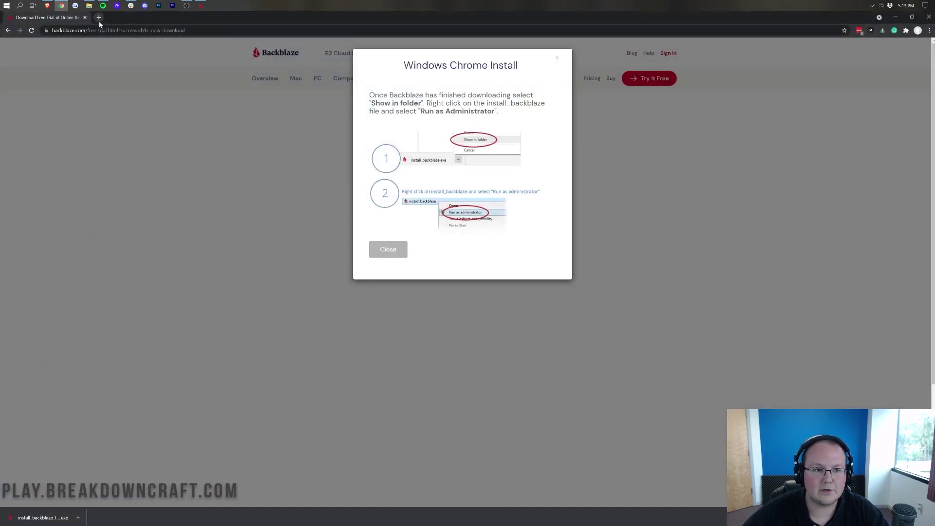
- Sign in with the account e-mail to reach the Overview showing the computer on a 15-day trial
click(99, 18)
key(Return)
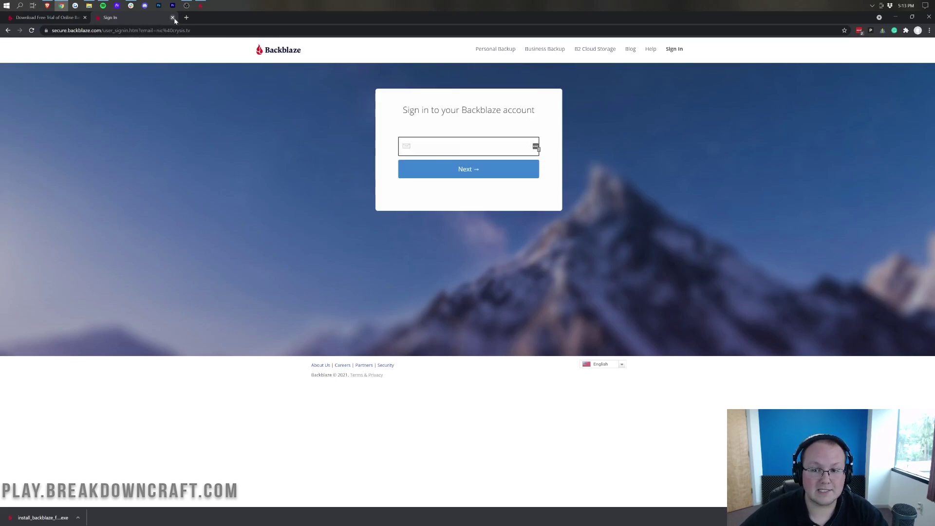
click(494, 175)
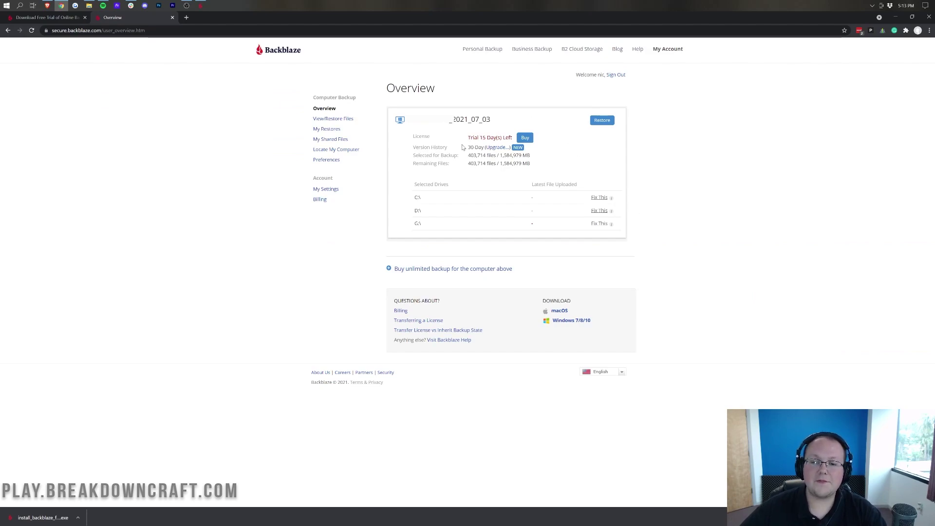
drag(464, 147, 560, 187)
click(560, 187)
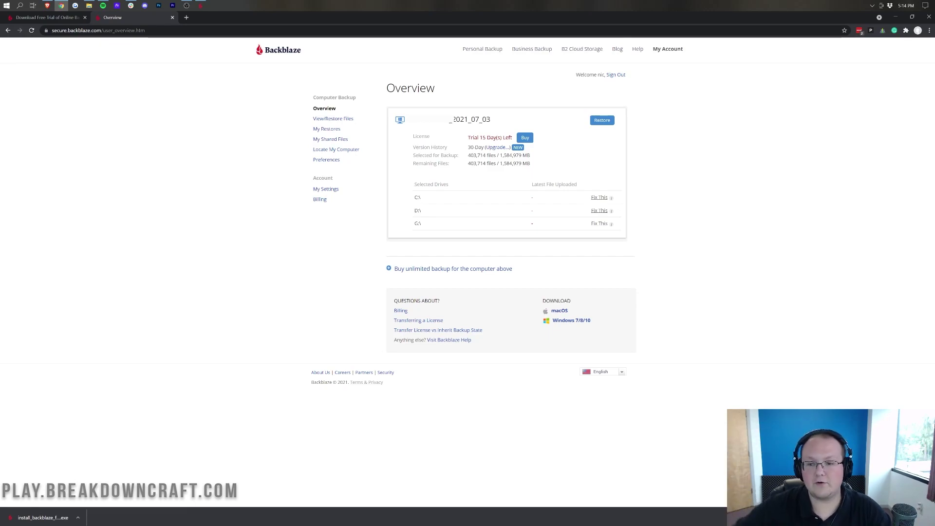
click(496, 150)
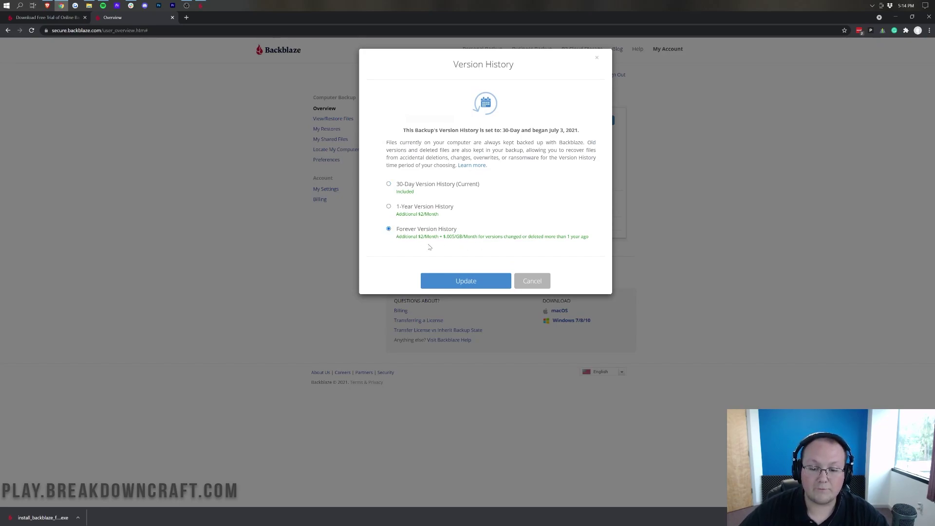
drag(443, 236, 530, 237)
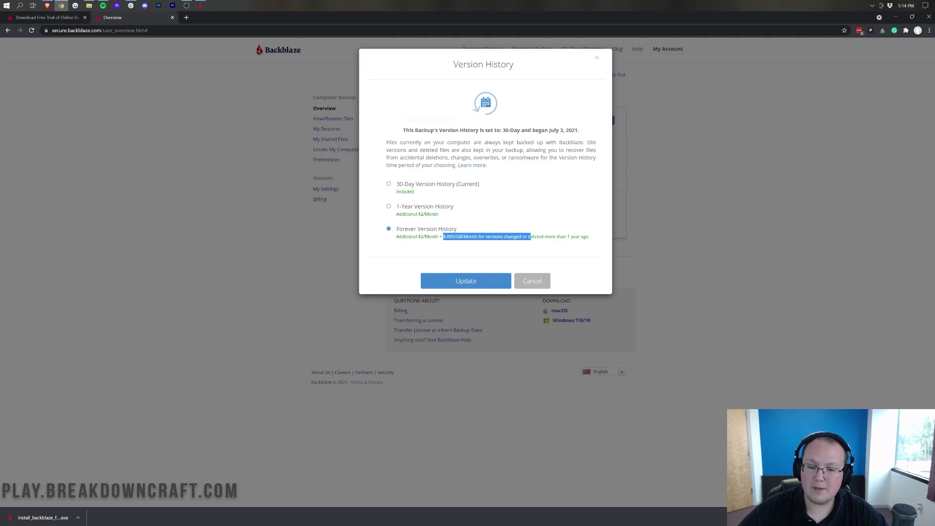
triple_click(407, 207)
click(407, 207)
click(389, 207)
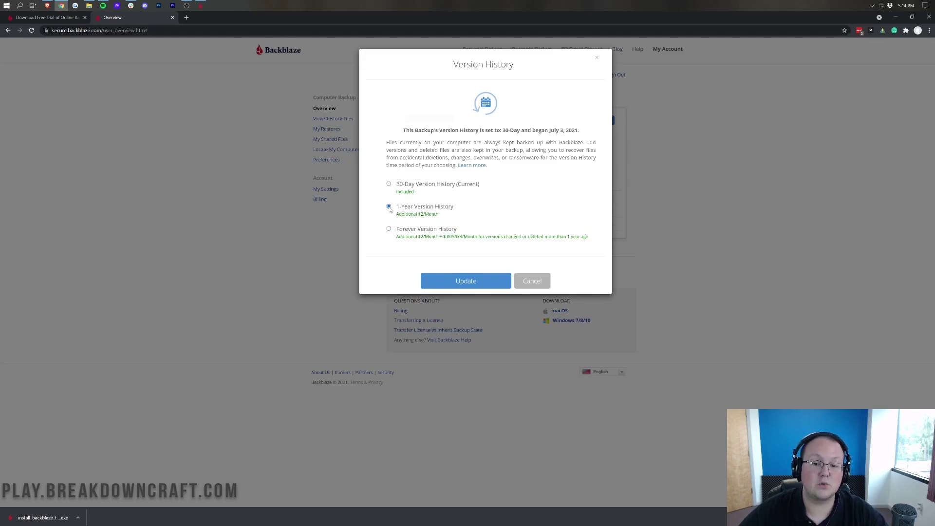
click(538, 281)
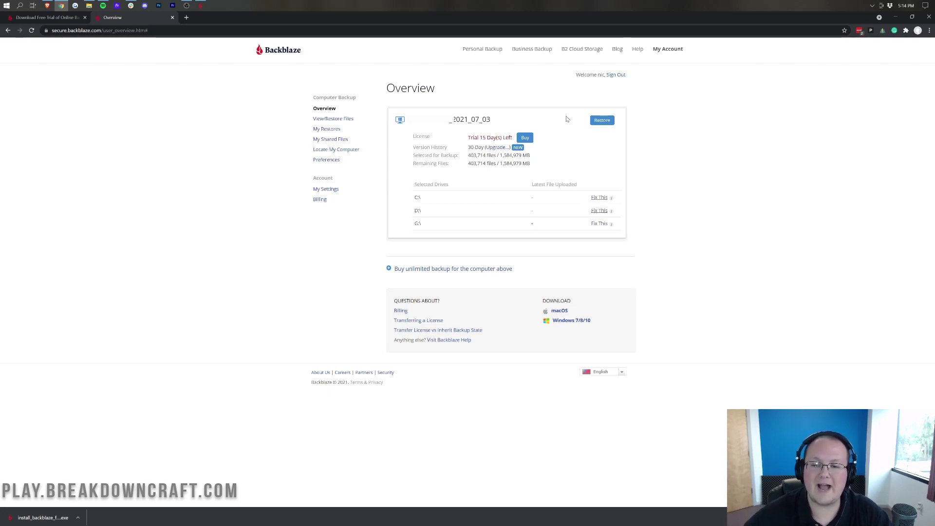
- Open the Backblaze checkout and review the $60 yearly and $110 two-year plan prices and total
click(524, 137)
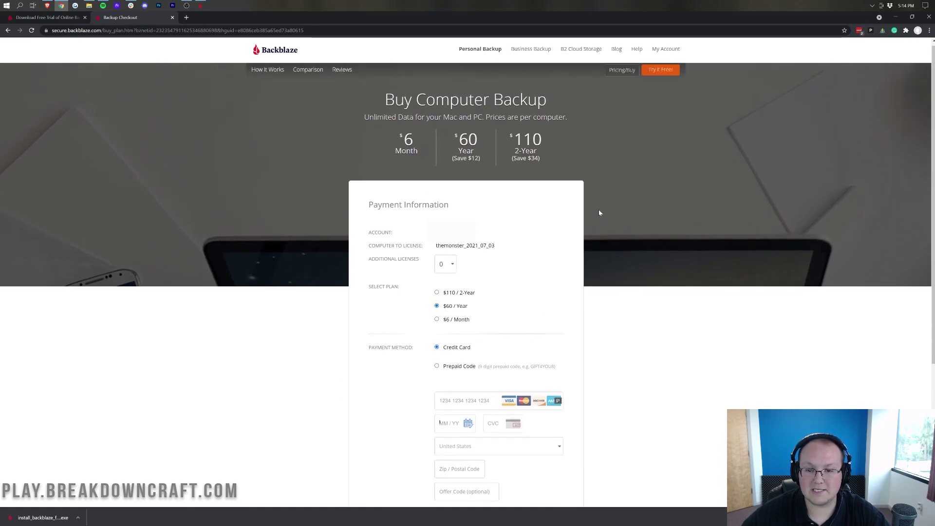
drag(456, 139, 481, 160)
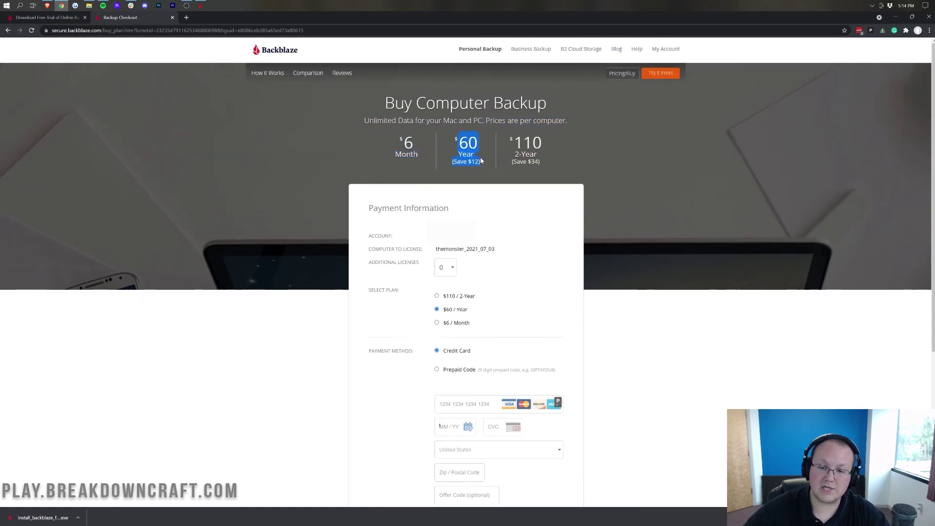
click(483, 154)
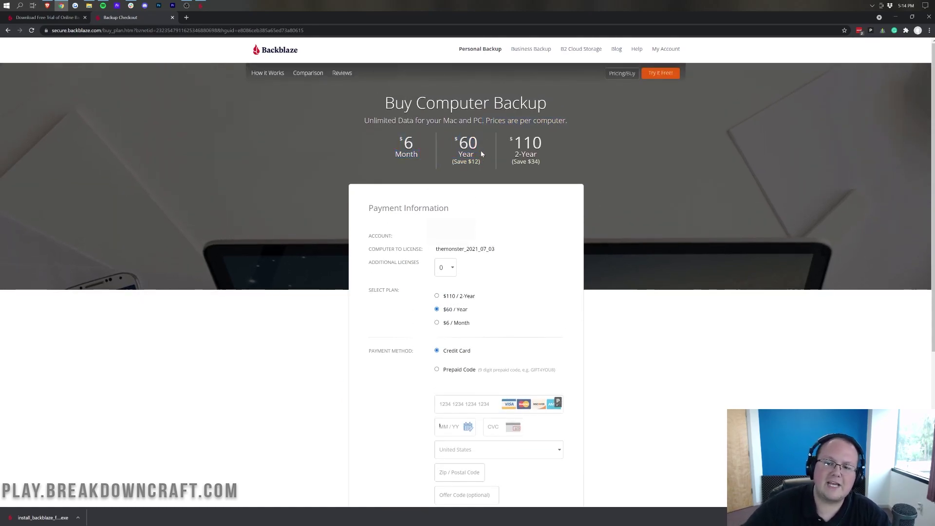
drag(523, 139, 562, 171)
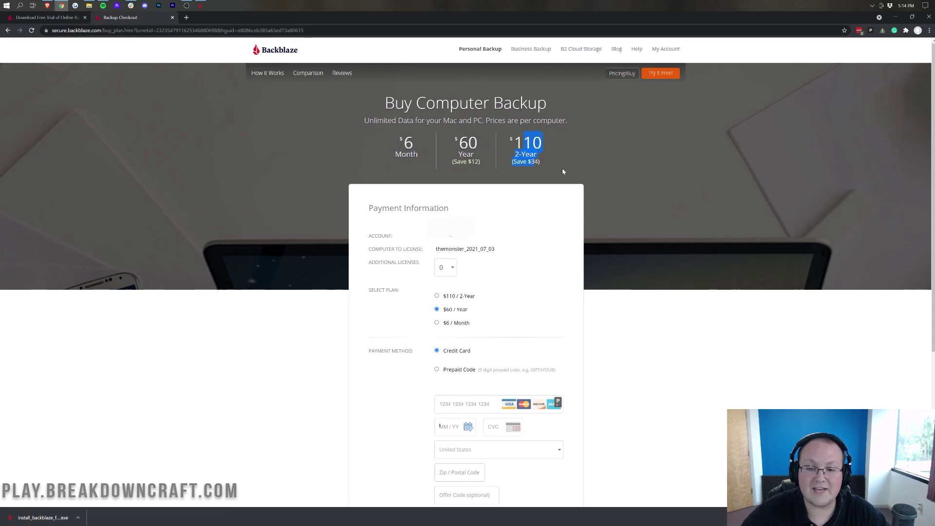
click(563, 170)
scroll(560, 151, down, 3)
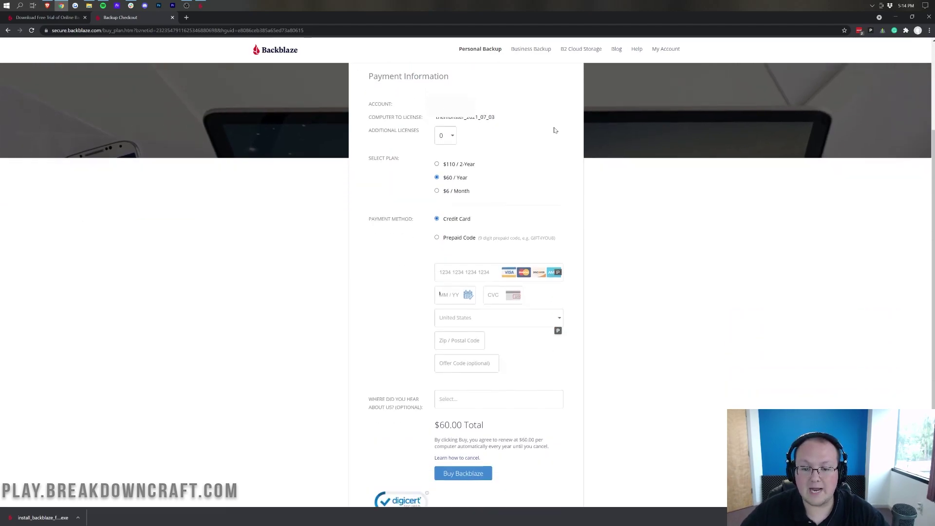
scroll(554, 146, down, 1)
scroll(551, 195, up, 1)
scroll(546, 317, down, 2)
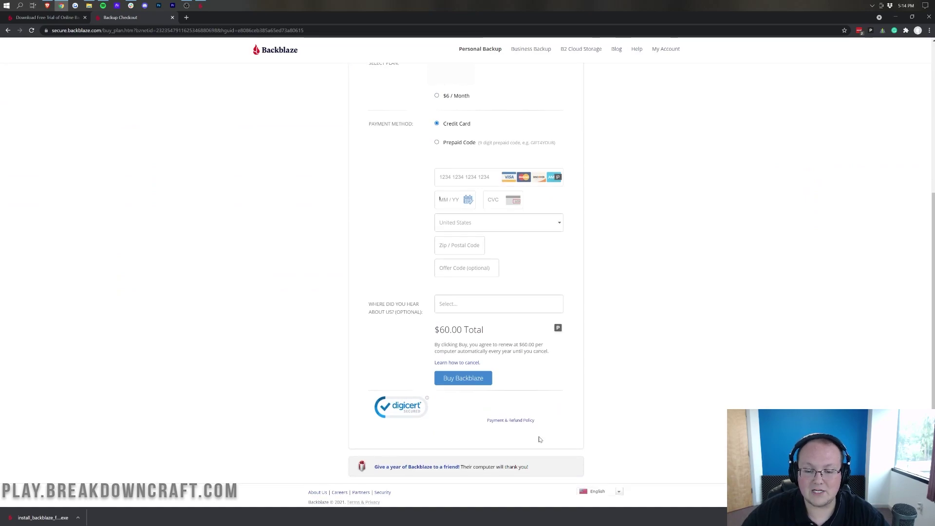
scroll(539, 439, up, 5)
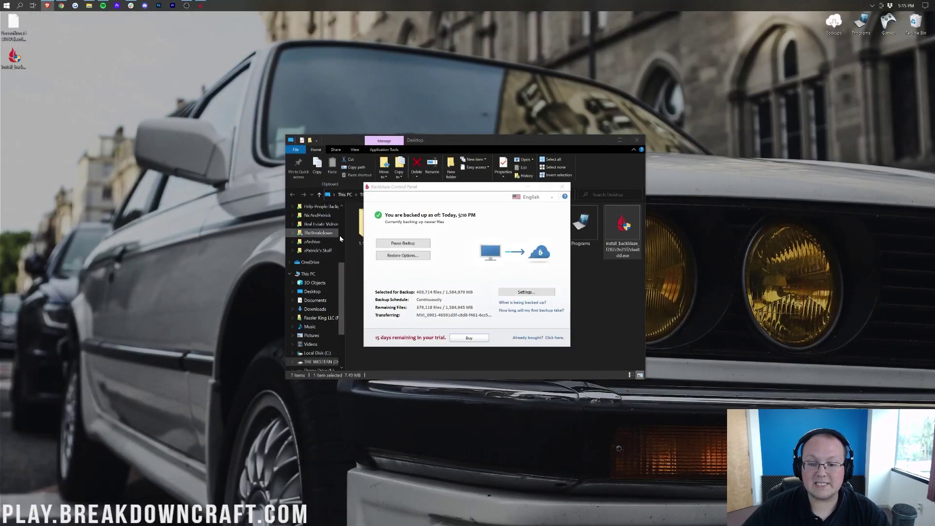
- Open Backblaze Settings at the Exclusions tab and browse the excluded folders, including Program Files (x86)
click(526, 292)
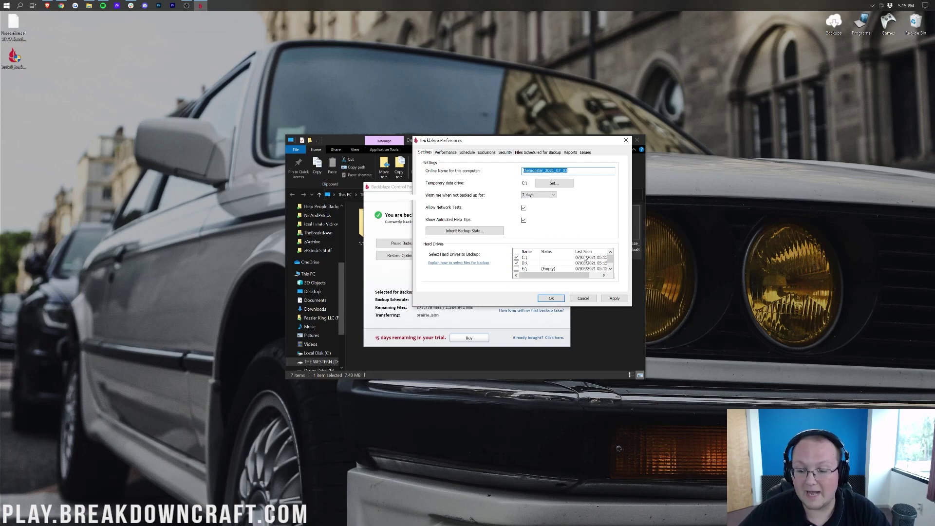
click(487, 153)
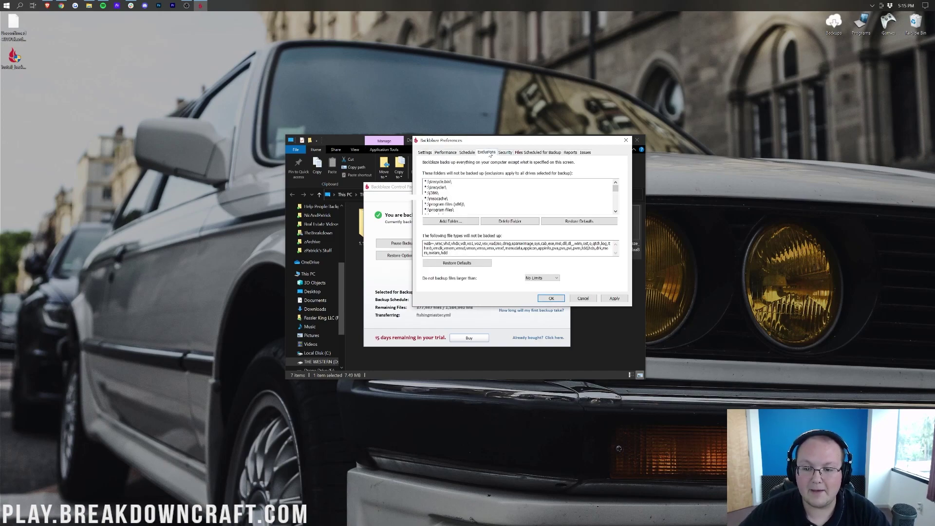
scroll(477, 198, down, 2)
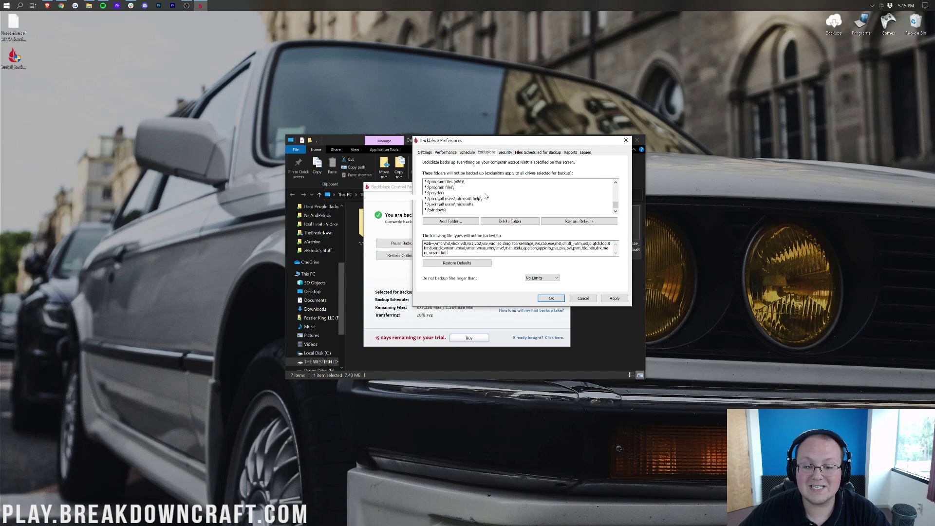
scroll(486, 196, up, 2)
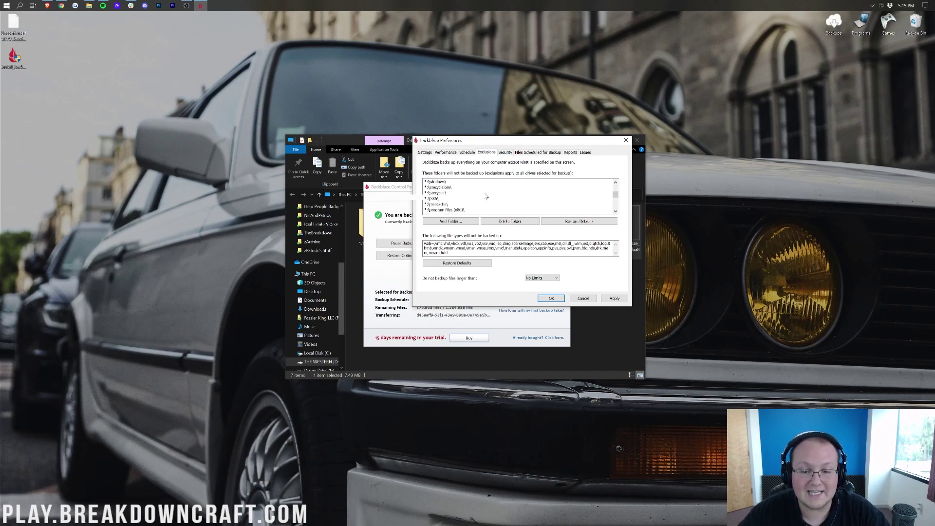
scroll(486, 197, down, 2)
scroll(486, 199, up, 1)
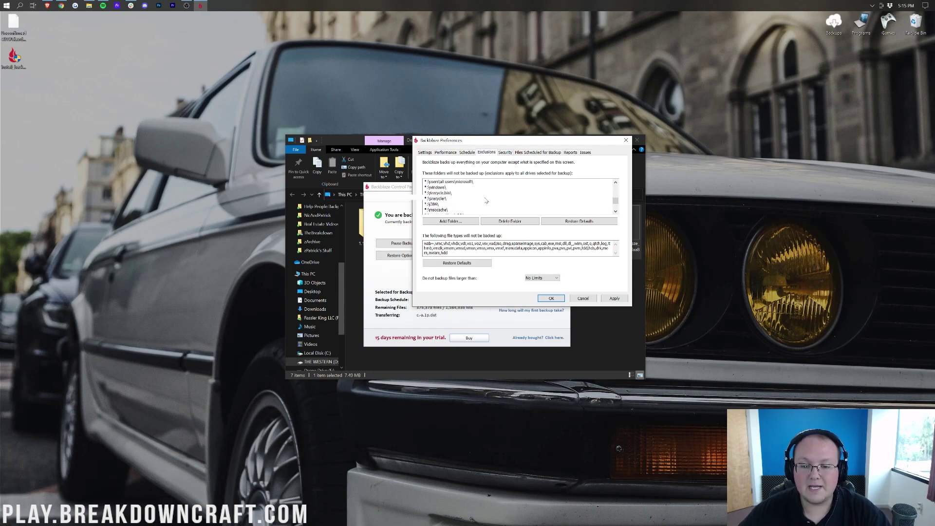
scroll(486, 200, down, 2)
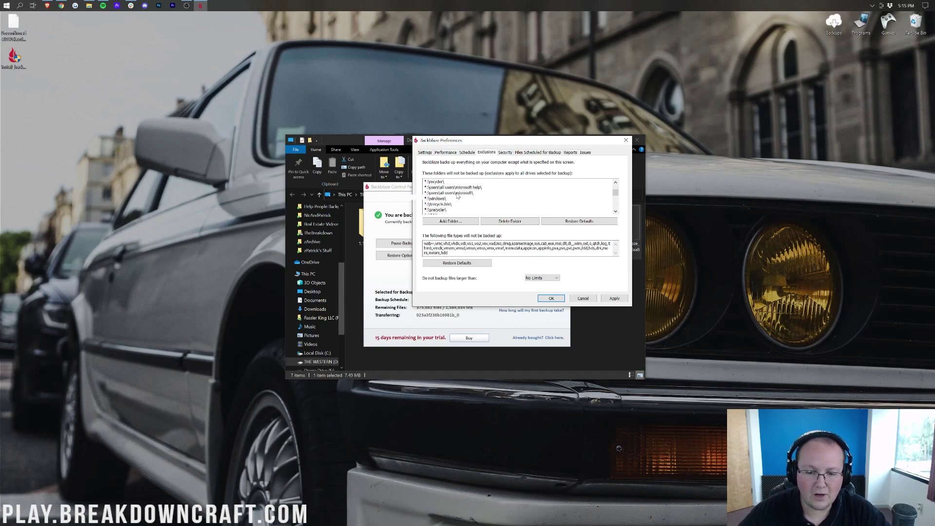
scroll(457, 195, up, 2)
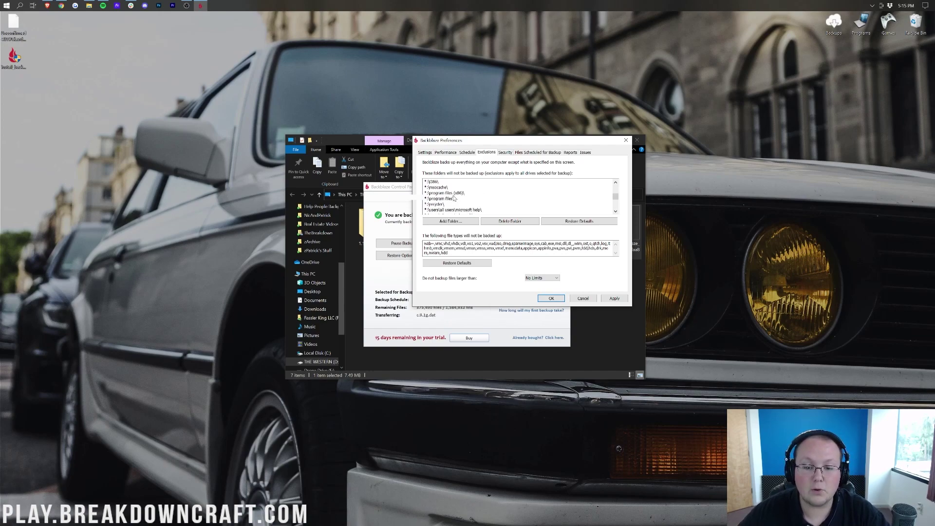
click(453, 194)
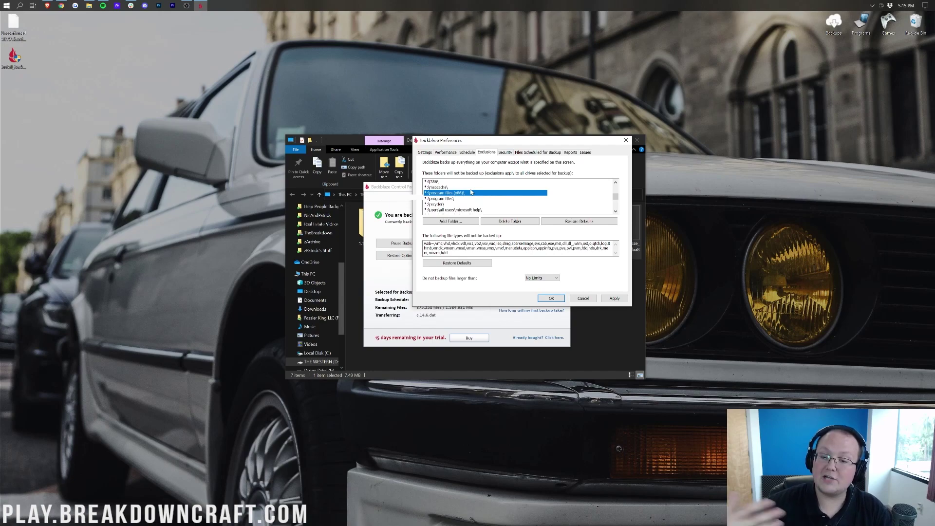
scroll(470, 192, up, 2)
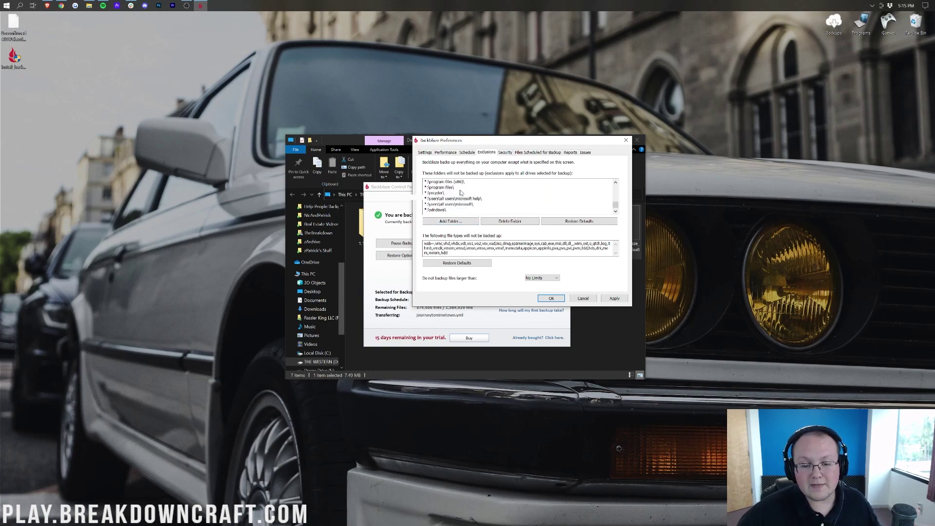
- Delete the $recycle.bin, $recycler and recycler entries from the excluded folders list
click(451, 183)
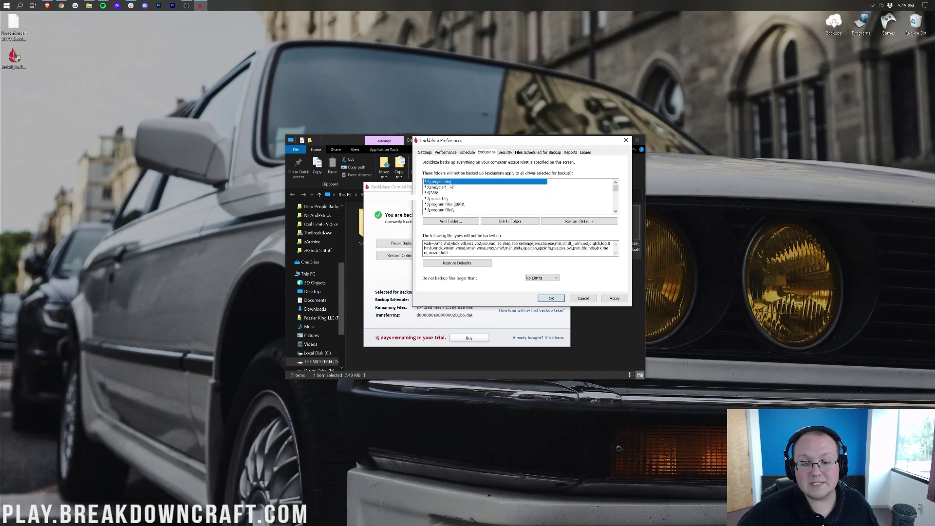
click(508, 223)
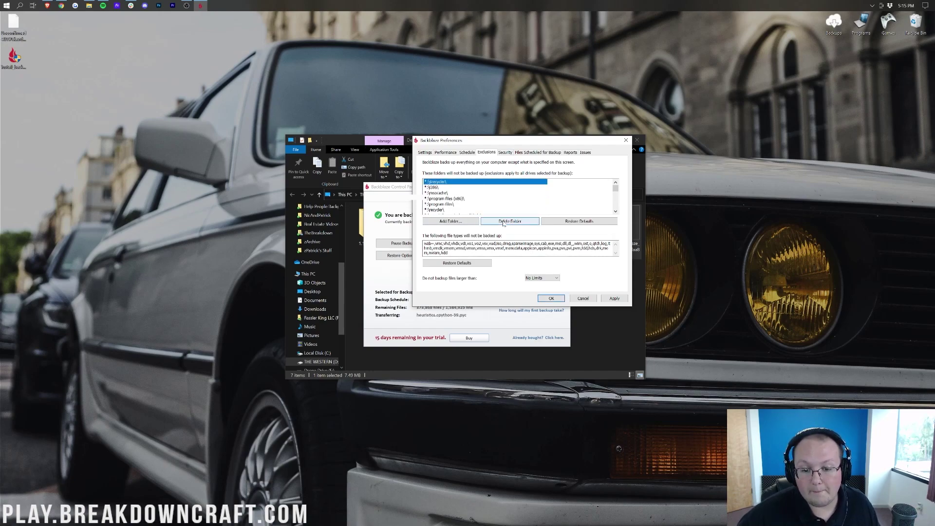
click(504, 223)
click(453, 205)
click(511, 224)
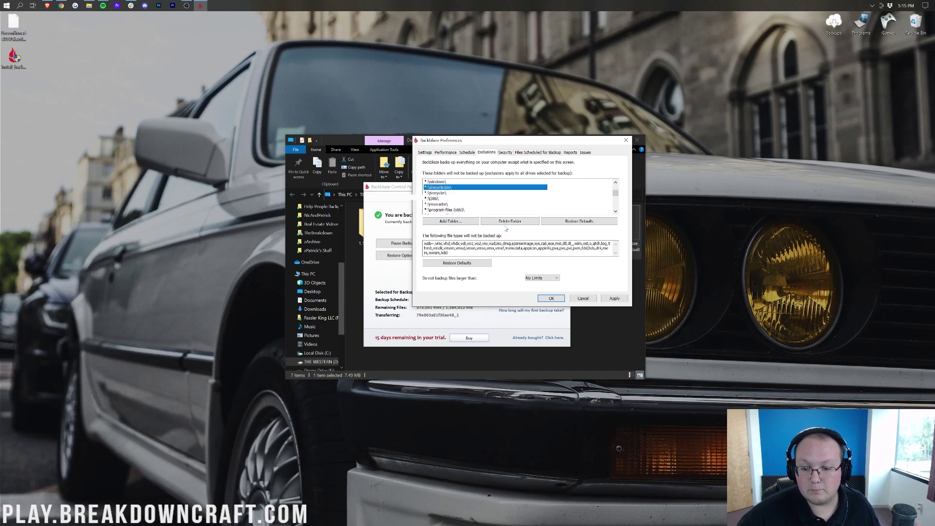
click(506, 224)
scroll(499, 210, down, 2)
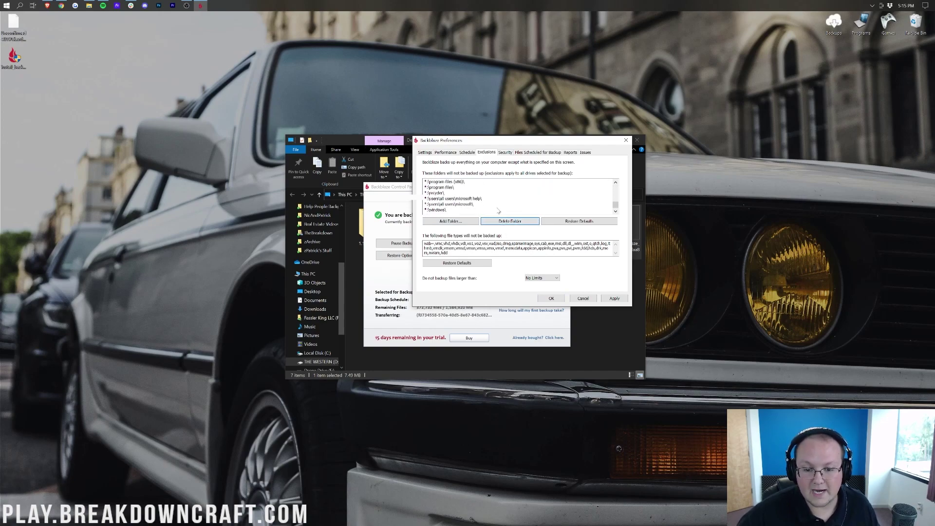
click(457, 194)
click(489, 223)
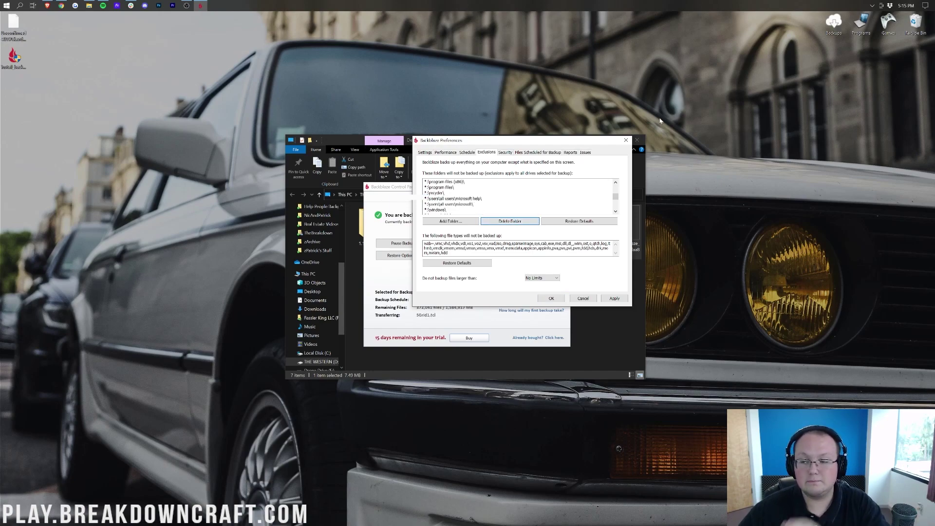
click(458, 193)
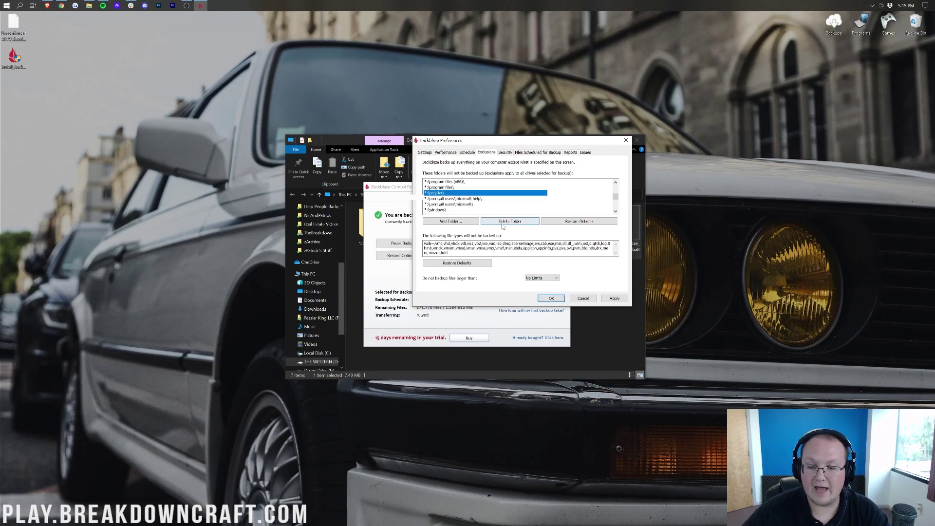
click(510, 221)
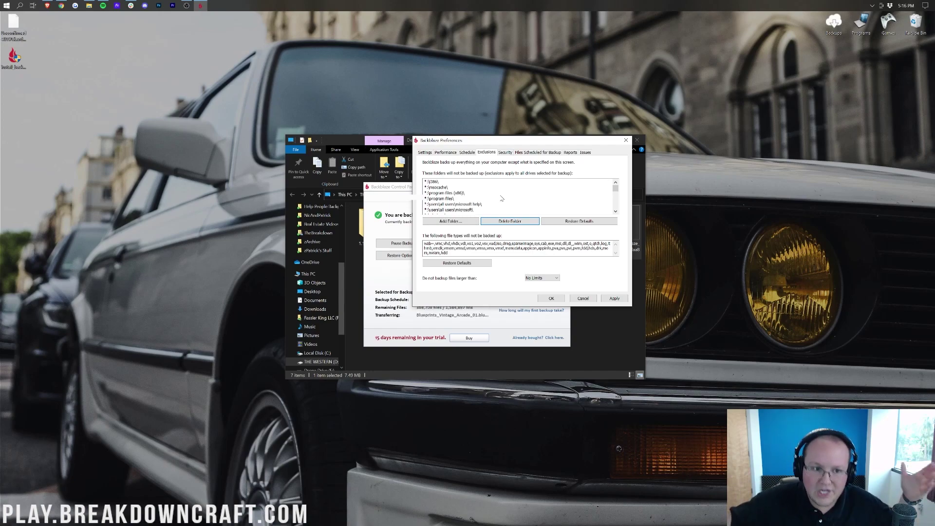
click(870, 6)
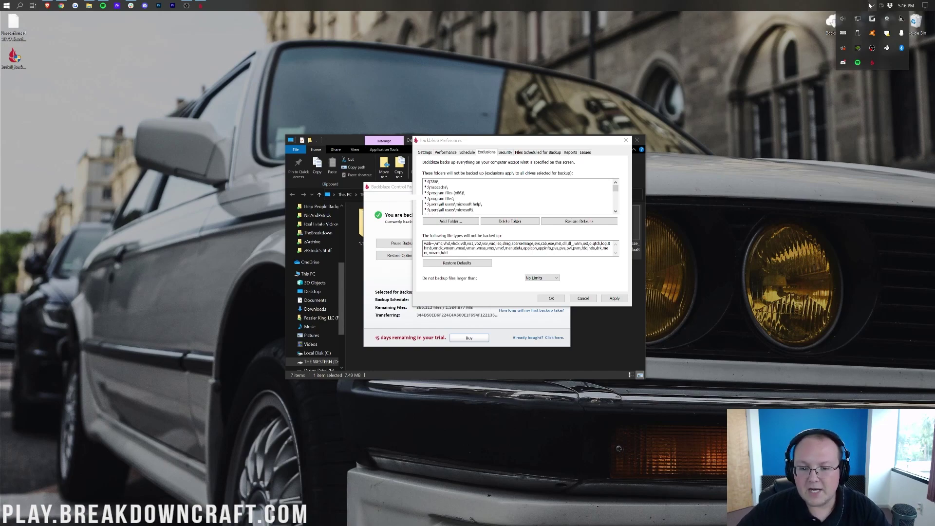
click(870, 5)
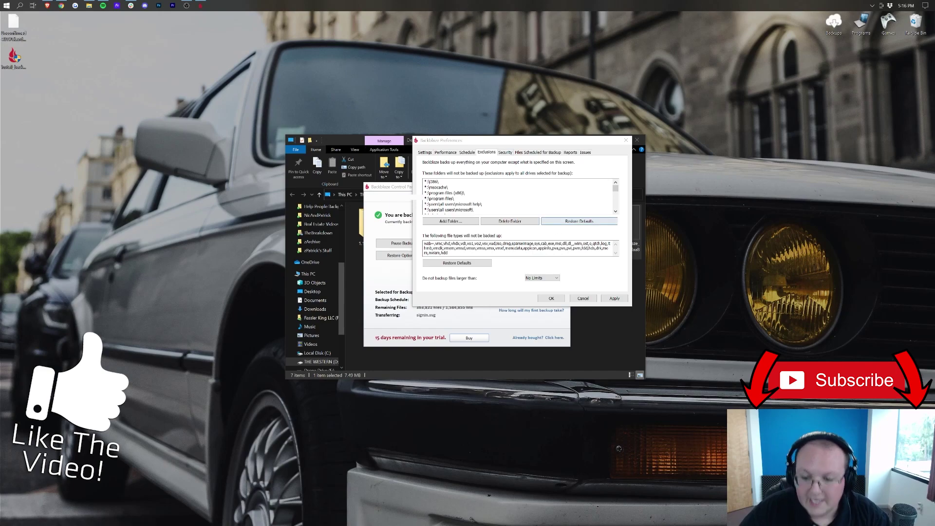
- Confirm the Backblaze Preferences with OK so the edited exclusion list is applied
click(604, 301)
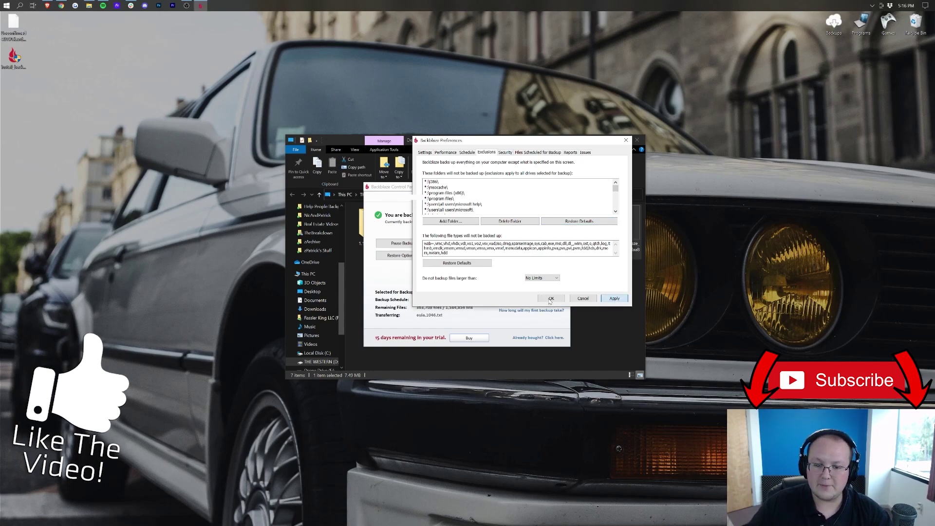
click(550, 298)
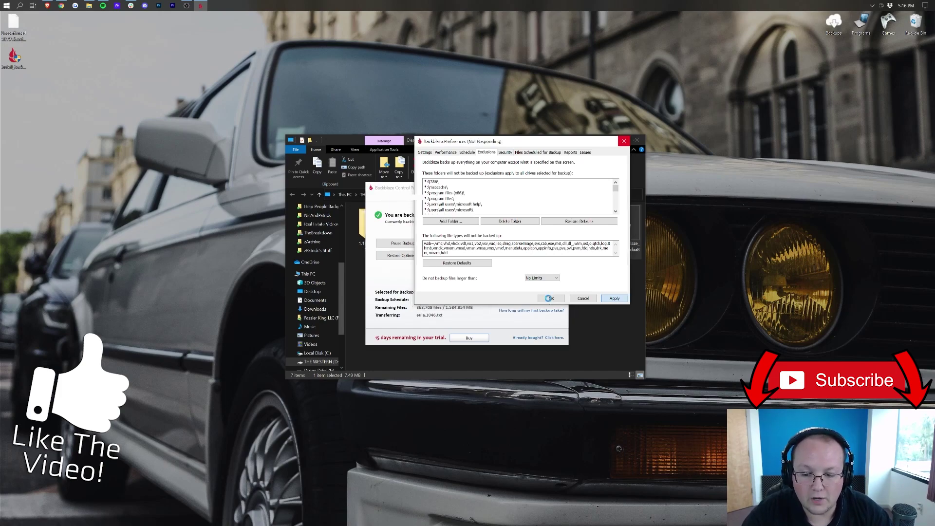